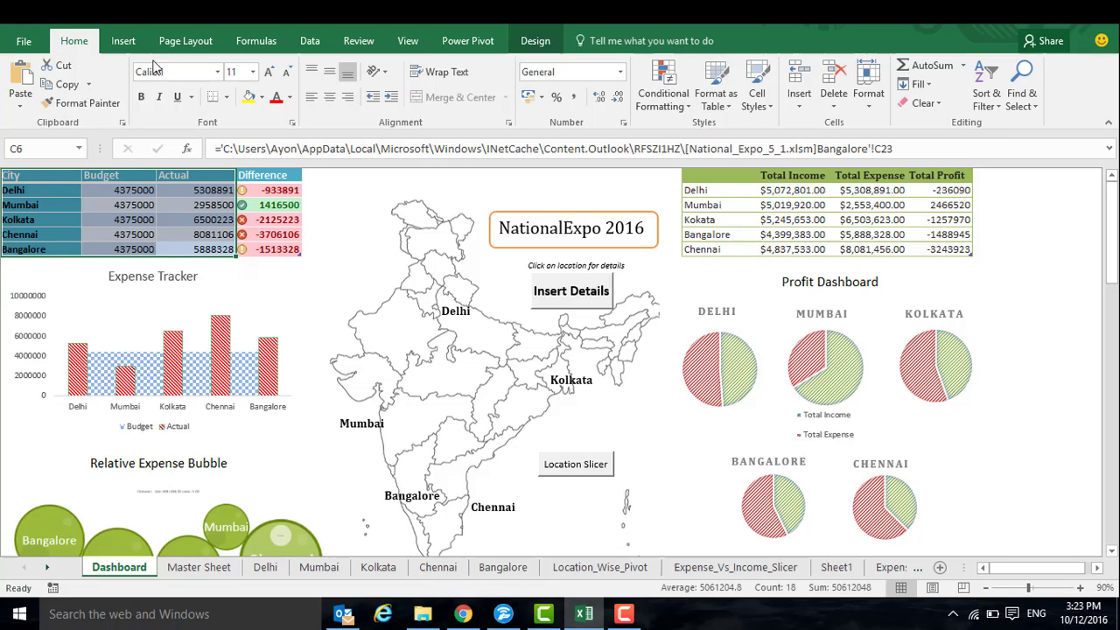
# Step: Insert a combo chart of the cities' Budget and Actual figures, with Budget as an area and Actual as columns
pyautogui.click(122, 44)
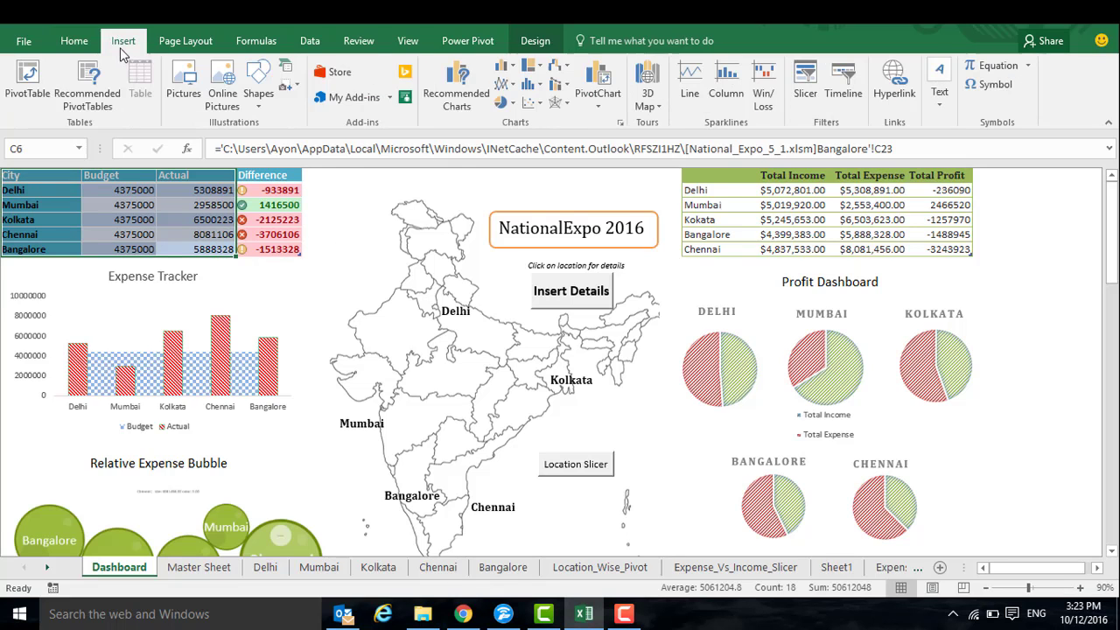
pyautogui.click(505, 66)
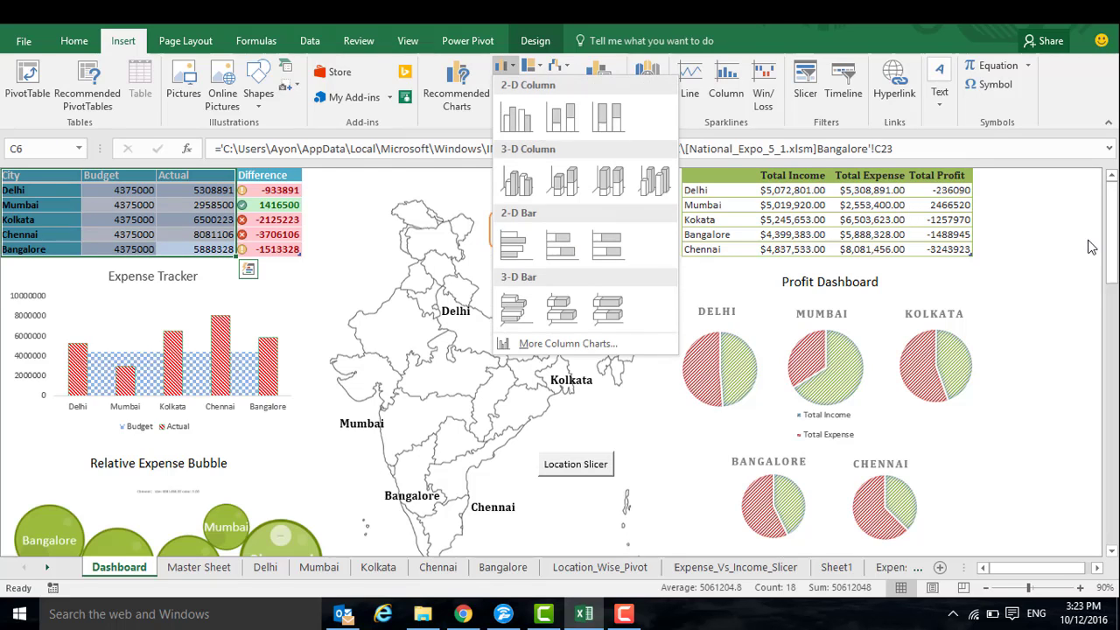
pyautogui.click(1092, 247)
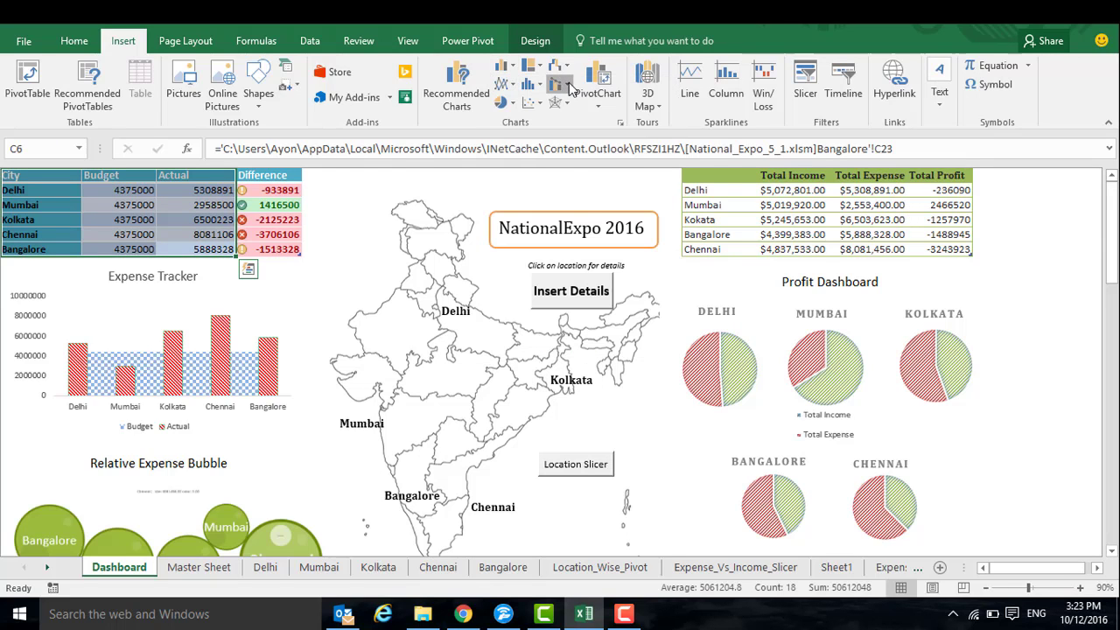
pyautogui.click(569, 88)
pyautogui.click(665, 136)
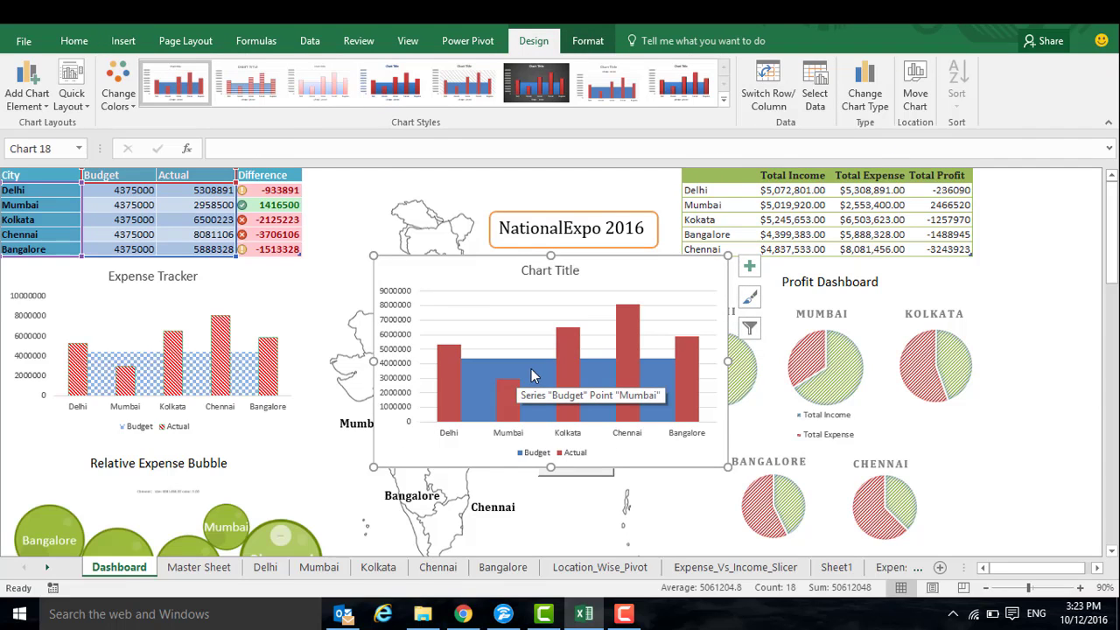
# Step: Apply the second, striped chart style to the new combo chart, and undo the style and the chart's insertion
pyautogui.click(638, 373)
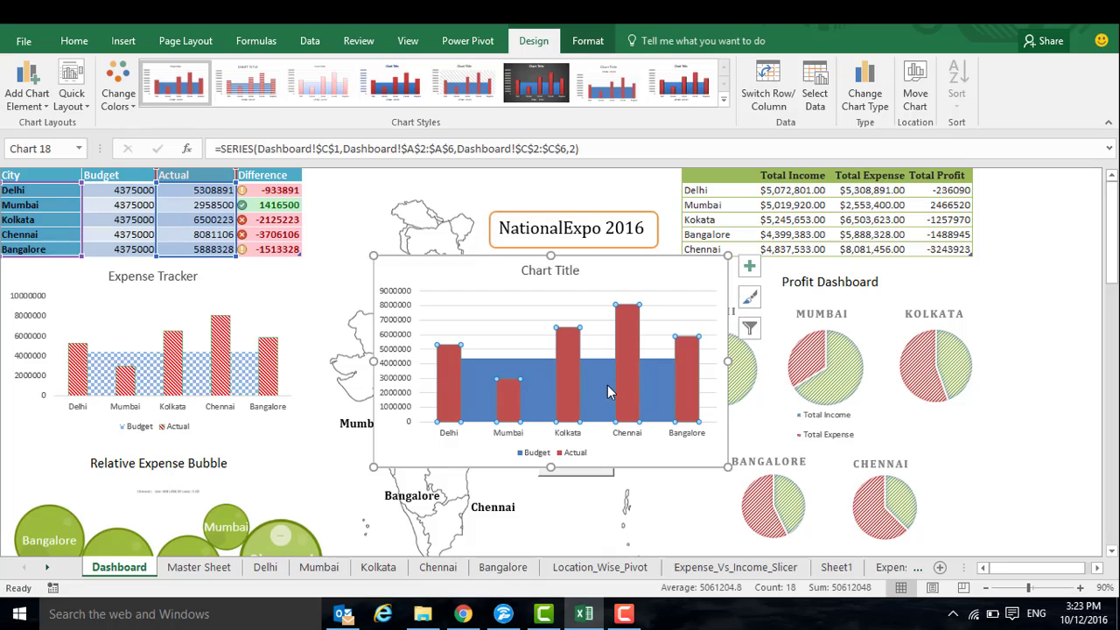
pyautogui.click(750, 299)
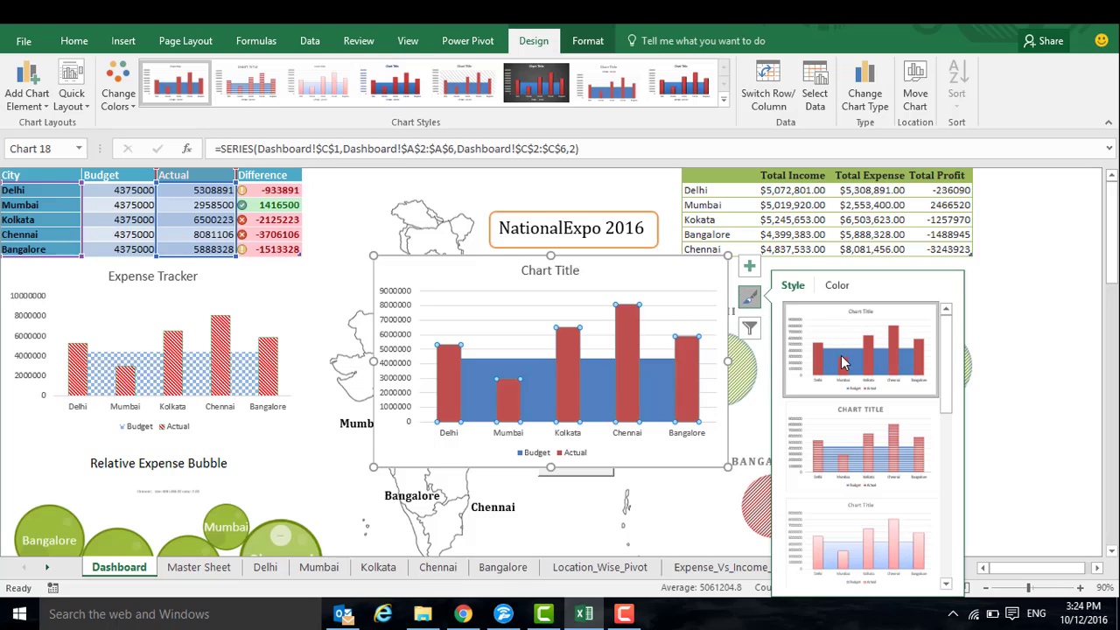
pyautogui.click(854, 432)
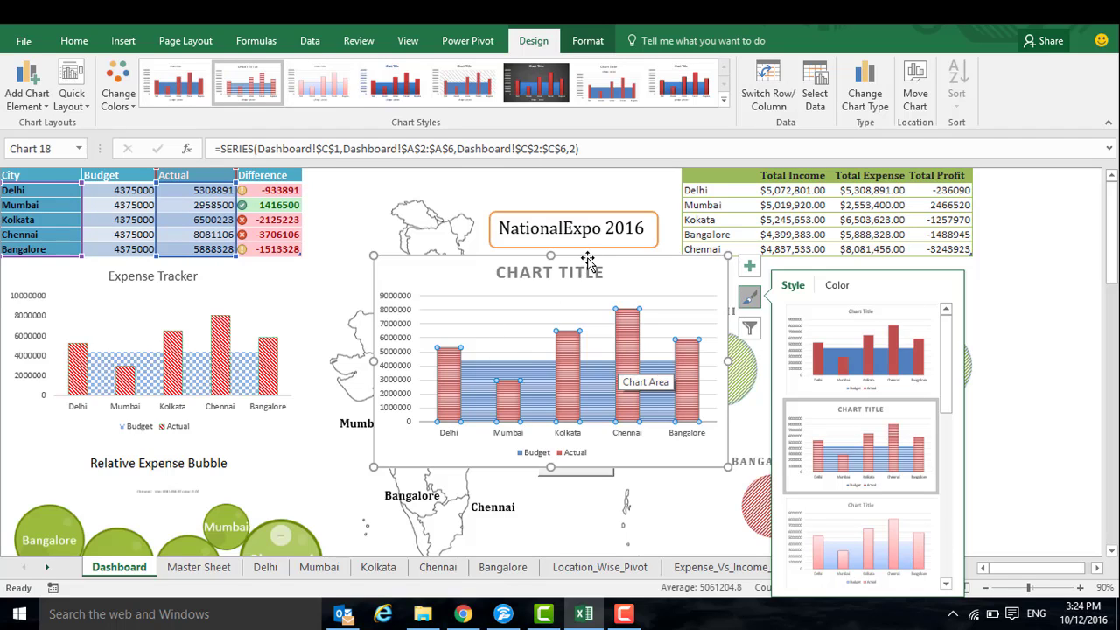
pyautogui.click(786, 289)
pyautogui.hotkey('ctrl', 'z')
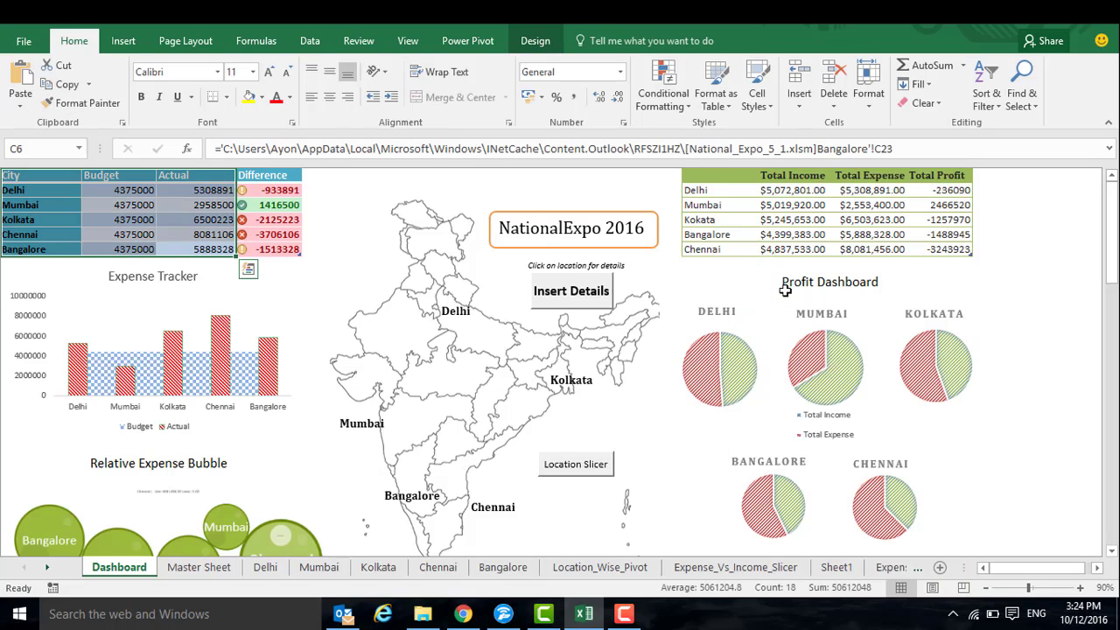
# Step: Insert a pie chart of Delhi's Total Income and Total Expense from the headers and Delhi figures in N1:O2
pyautogui.click(835, 235)
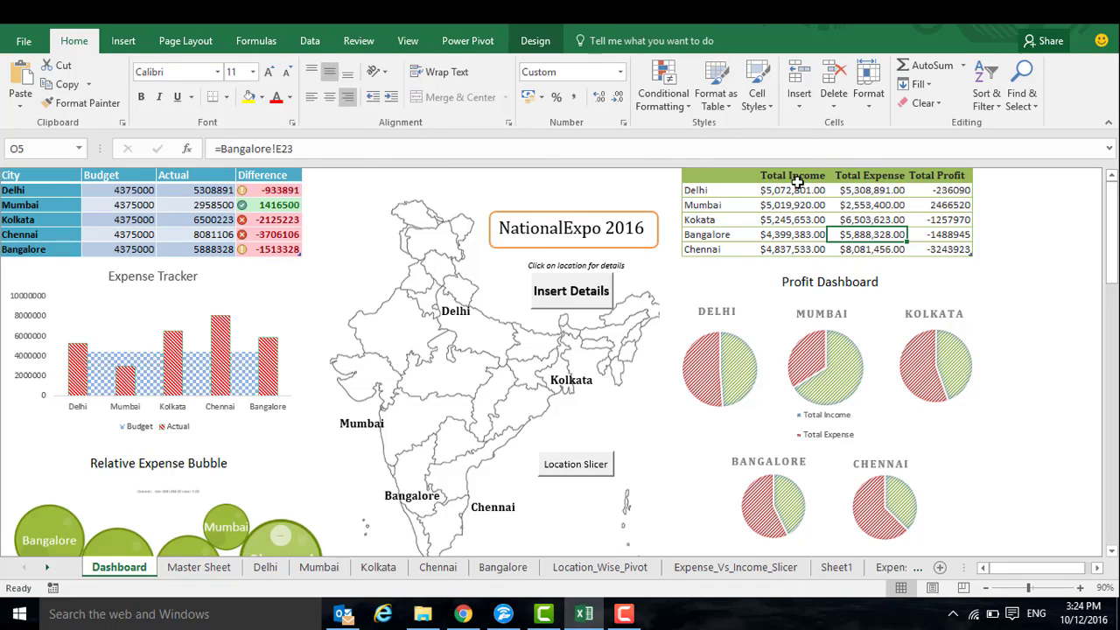
pyautogui.moveTo(788, 172); pyautogui.dragTo(875, 203)
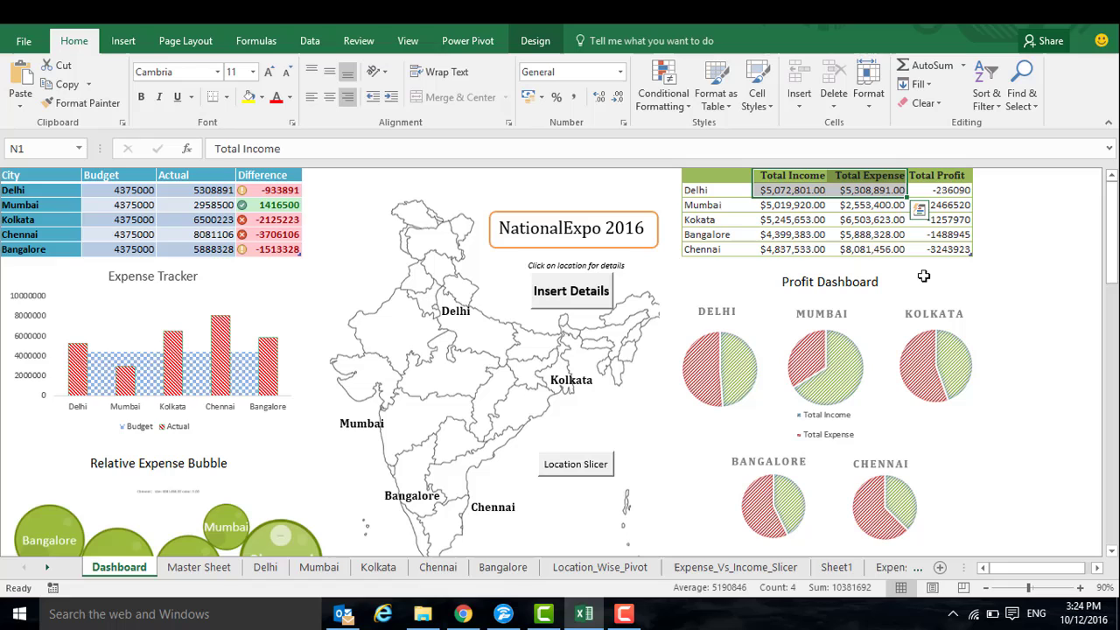
pyautogui.click(919, 211)
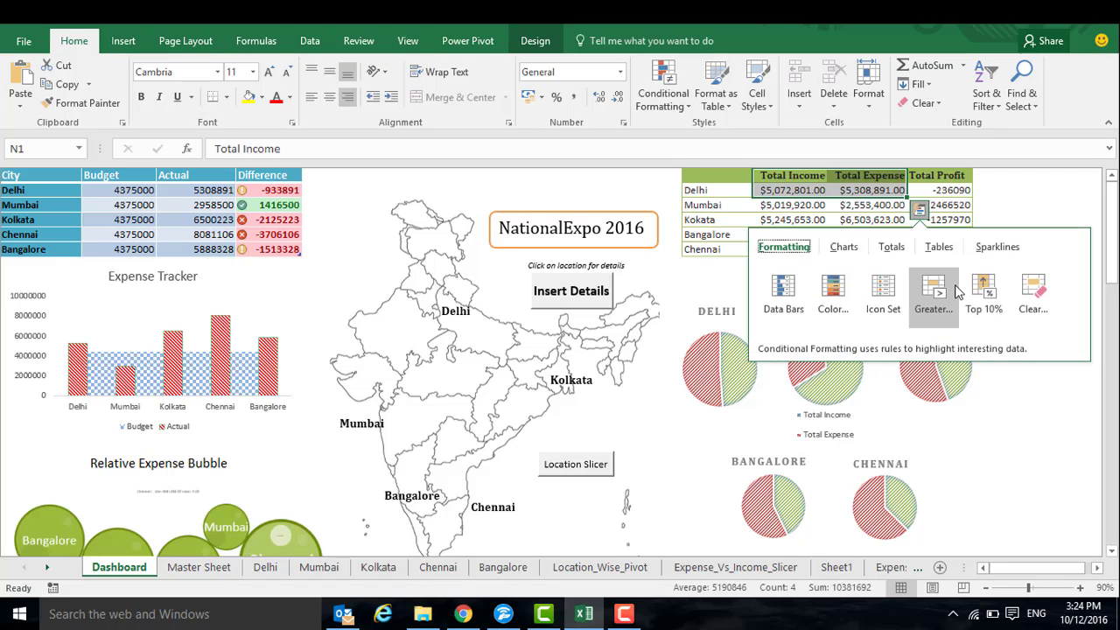
pyautogui.click(846, 248)
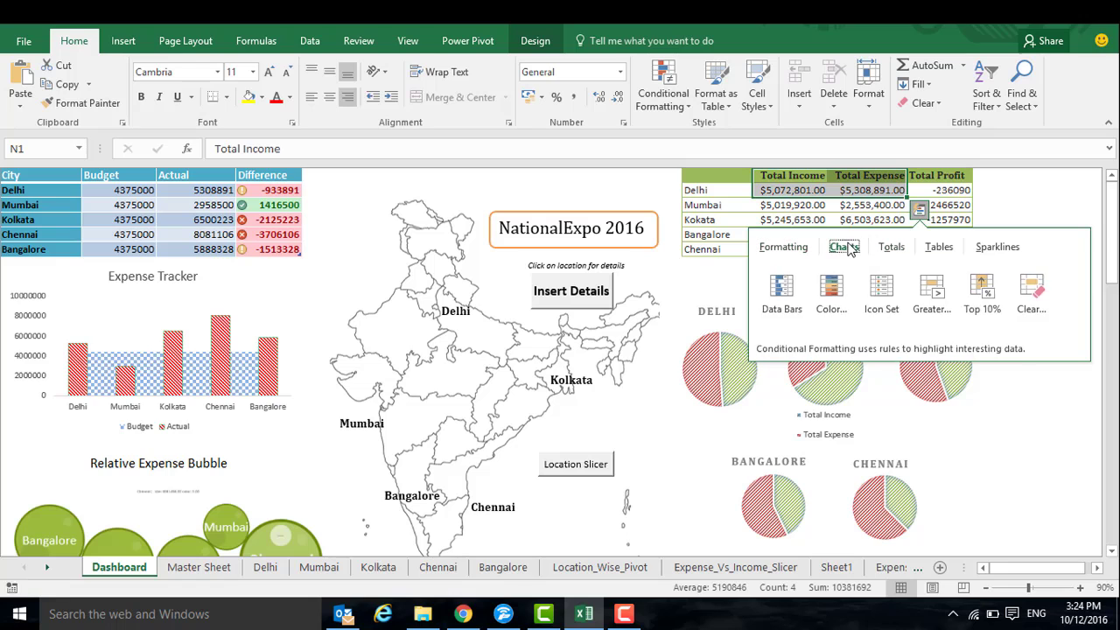
pyautogui.click(832, 286)
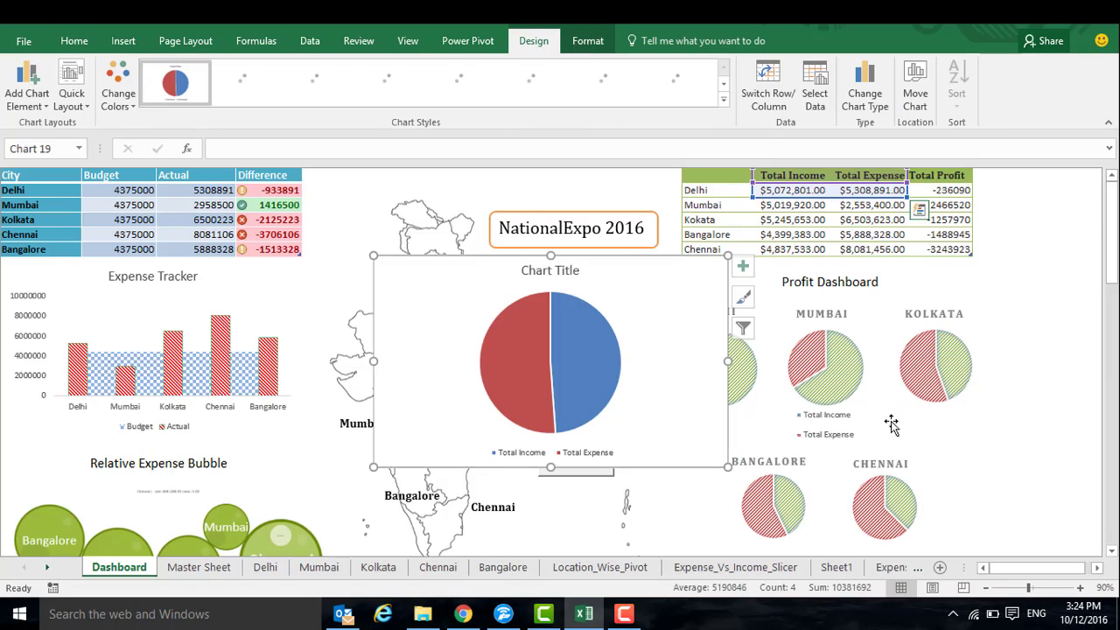
# Step: Apply the second, striped style to the new pie chart and move the chart towards the Expense Tracker
pyautogui.click(751, 299)
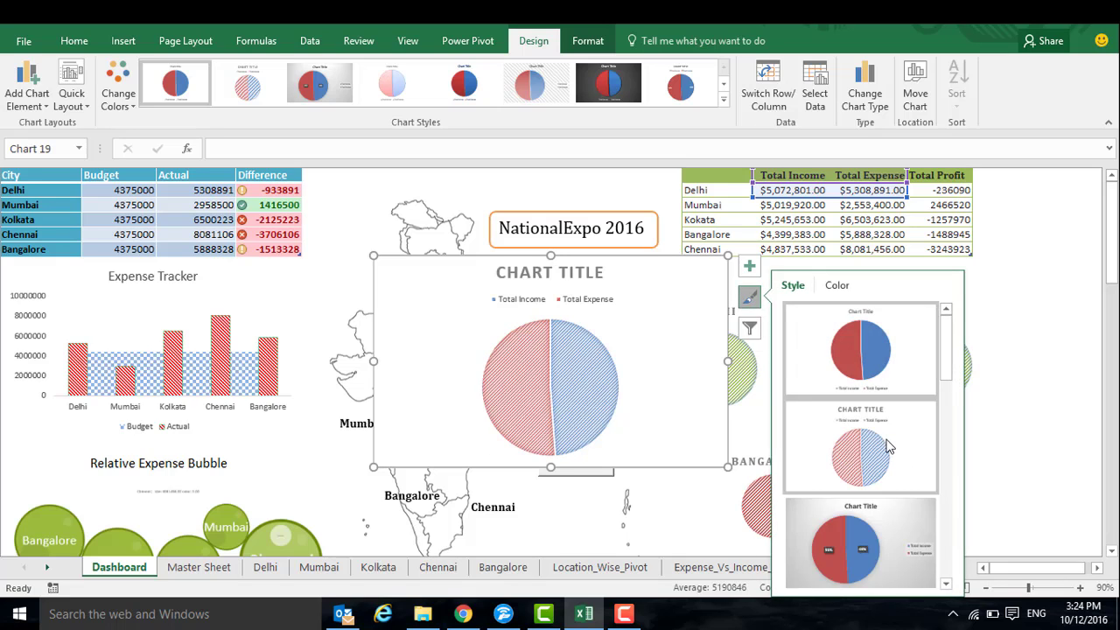
pyautogui.click(888, 446)
pyautogui.click(571, 363)
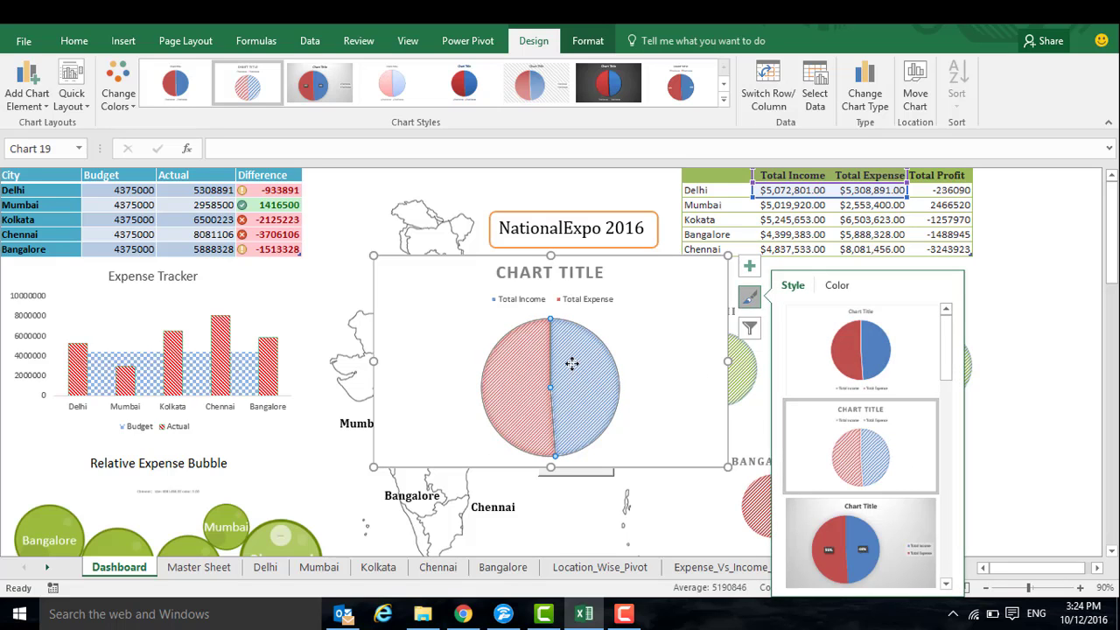
pyautogui.moveTo(592, 262); pyautogui.dragTo(459, 238)
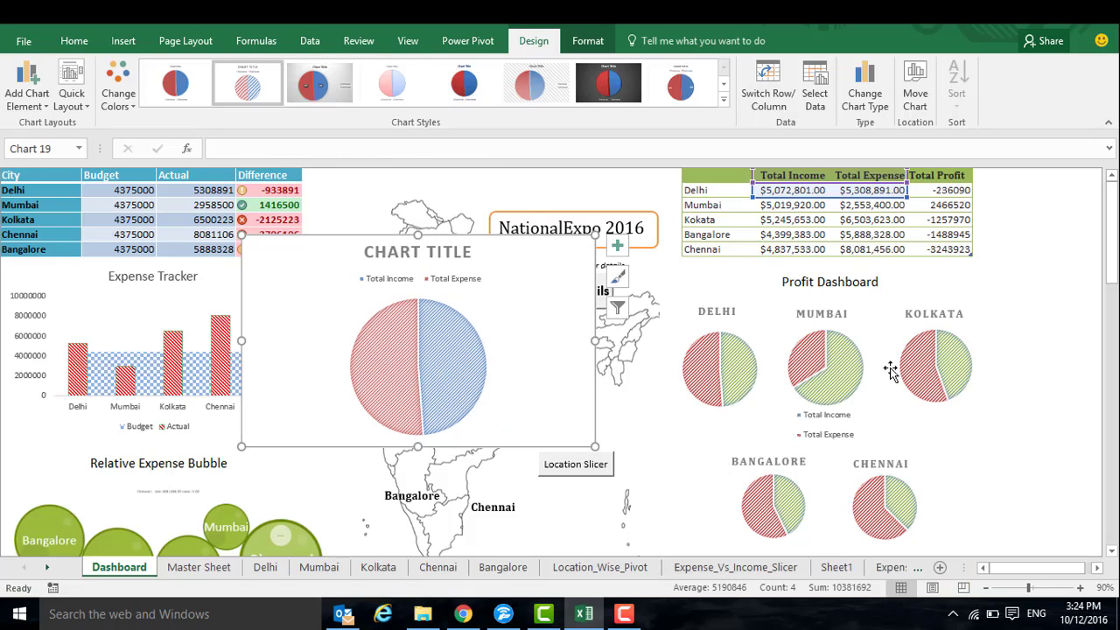
pyautogui.click(826, 386)
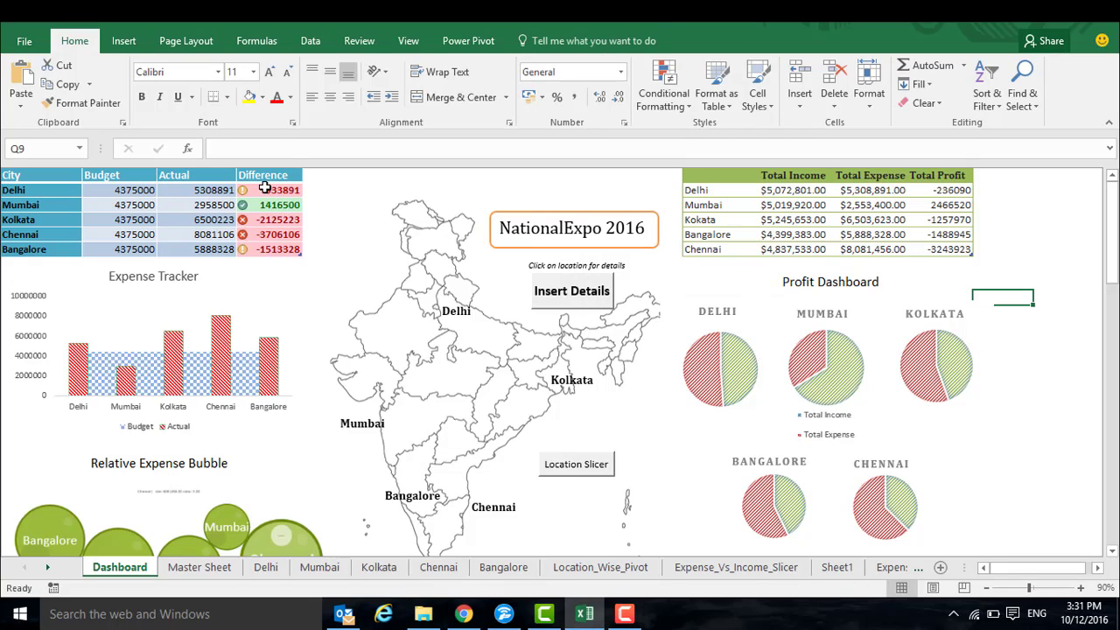
# Step: Clear the conditional formatting from the five city values in the Difference column
pyautogui.moveTo(273, 191); pyautogui.dragTo(263, 249)
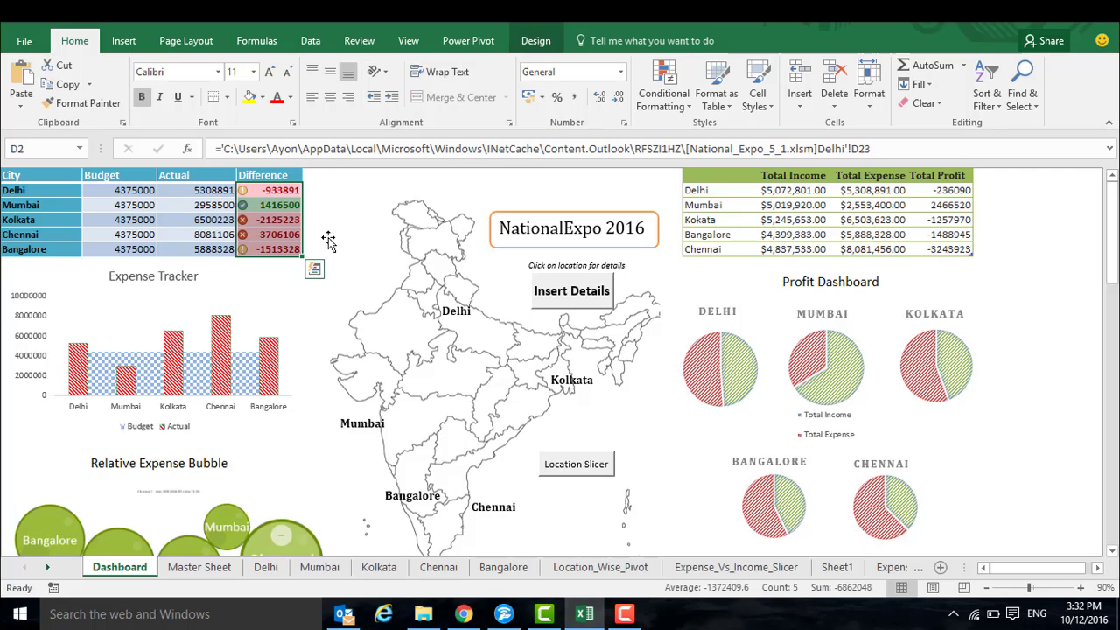
pyautogui.click(315, 270)
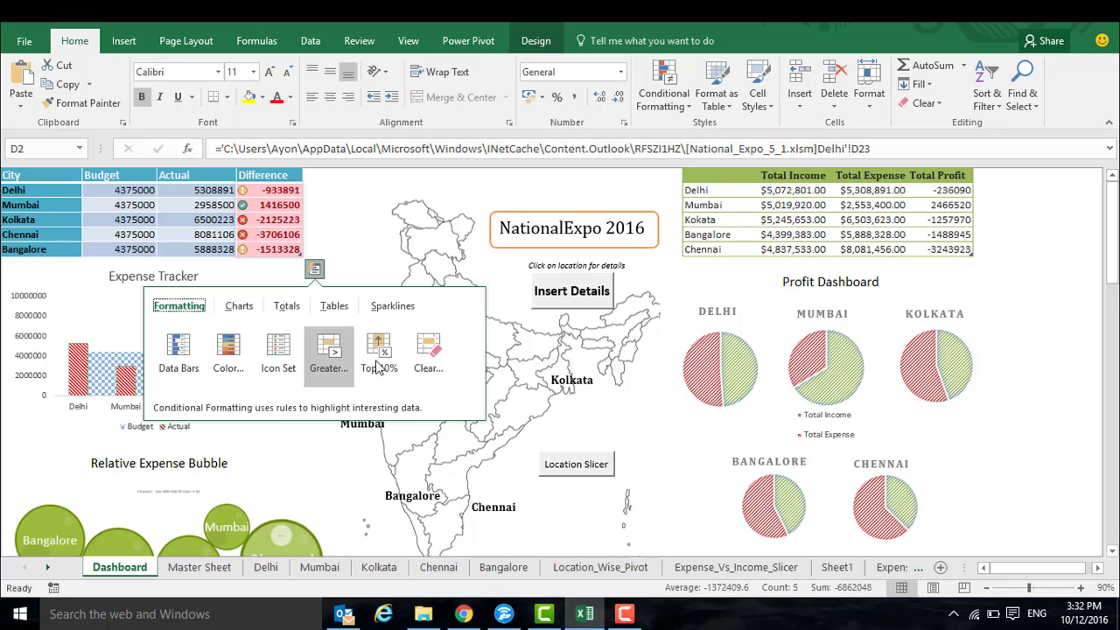
pyautogui.click(429, 373)
pyautogui.click(330, 292)
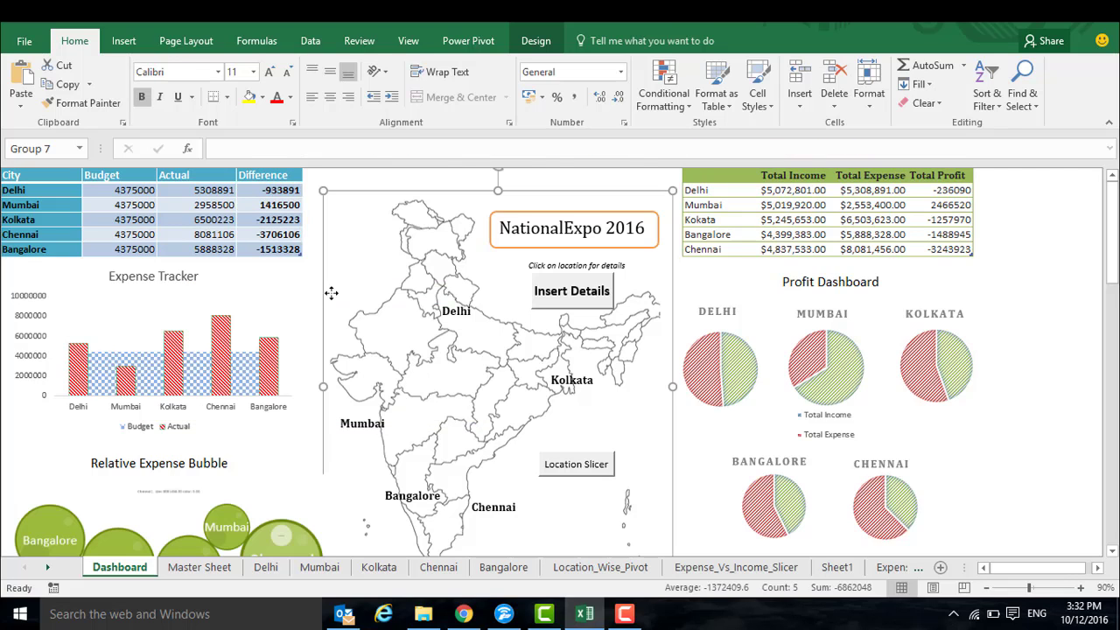
# Step: Highlight Difference values greater than 0 with Green Fill with Dark Green Text using conditional formatting
pyautogui.click(266, 193)
pyautogui.moveTo(265, 193); pyautogui.dragTo(267, 251)
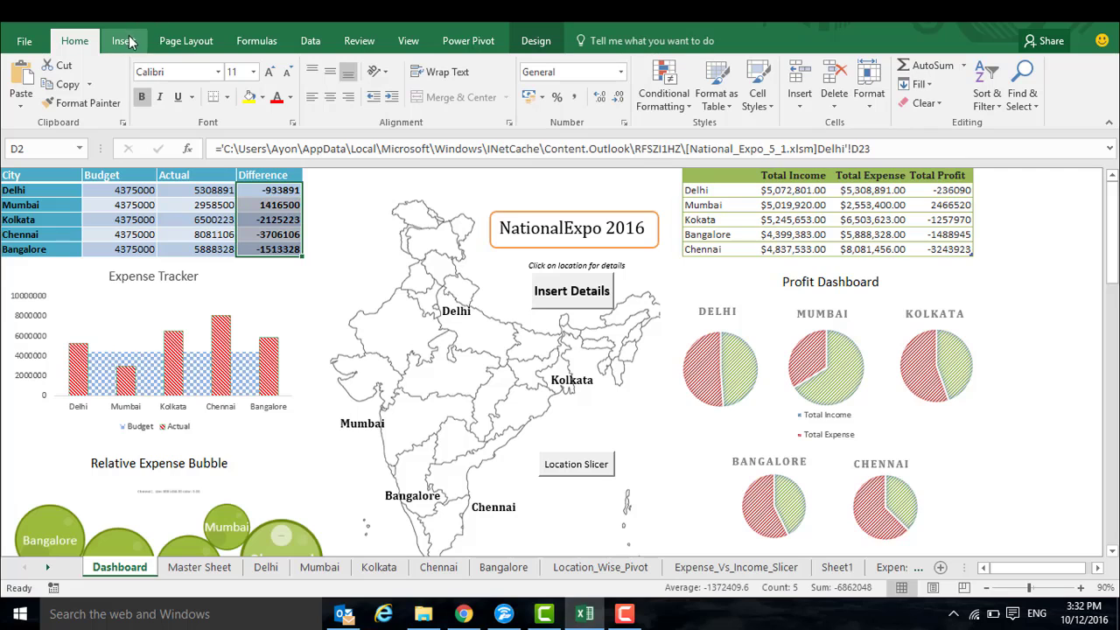
pyautogui.click(667, 109)
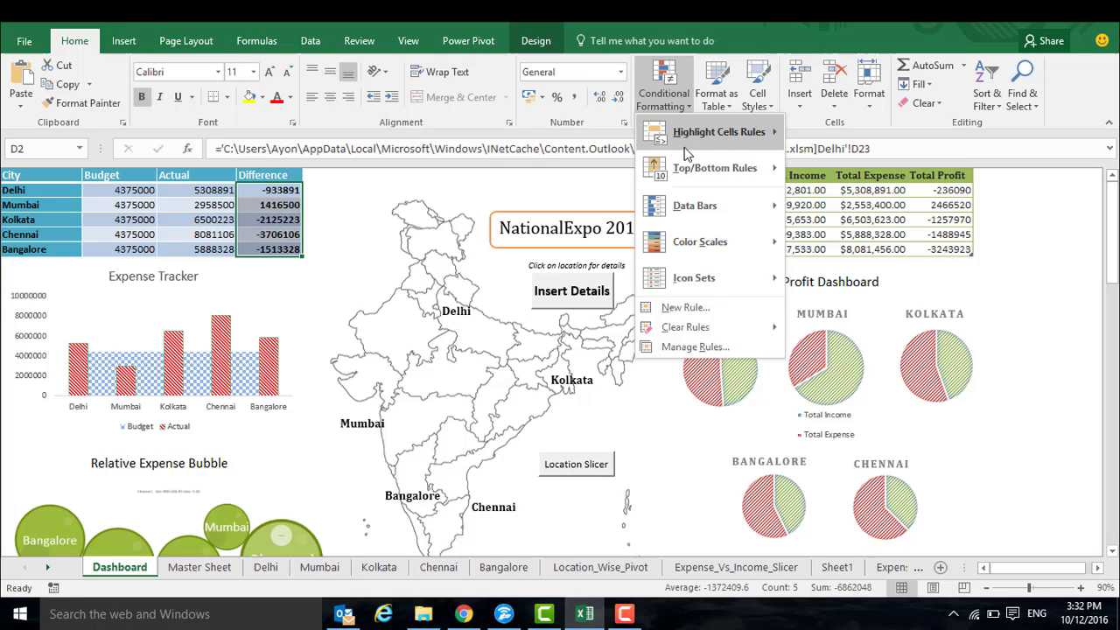
pyautogui.moveTo(692, 140)
pyautogui.click(823, 135)
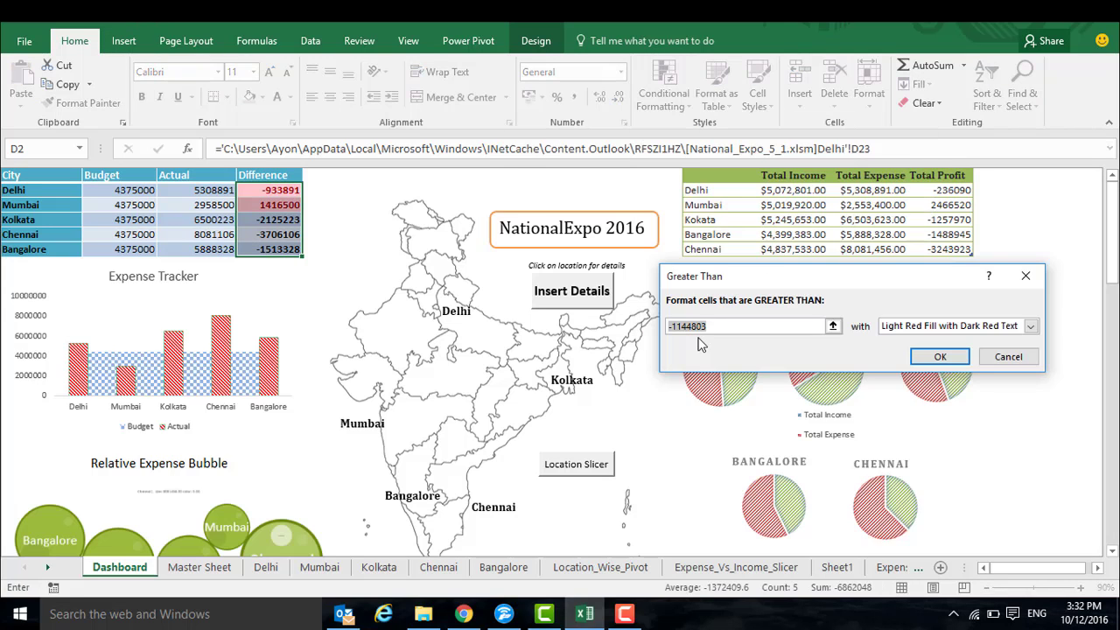
pyautogui.write('0')
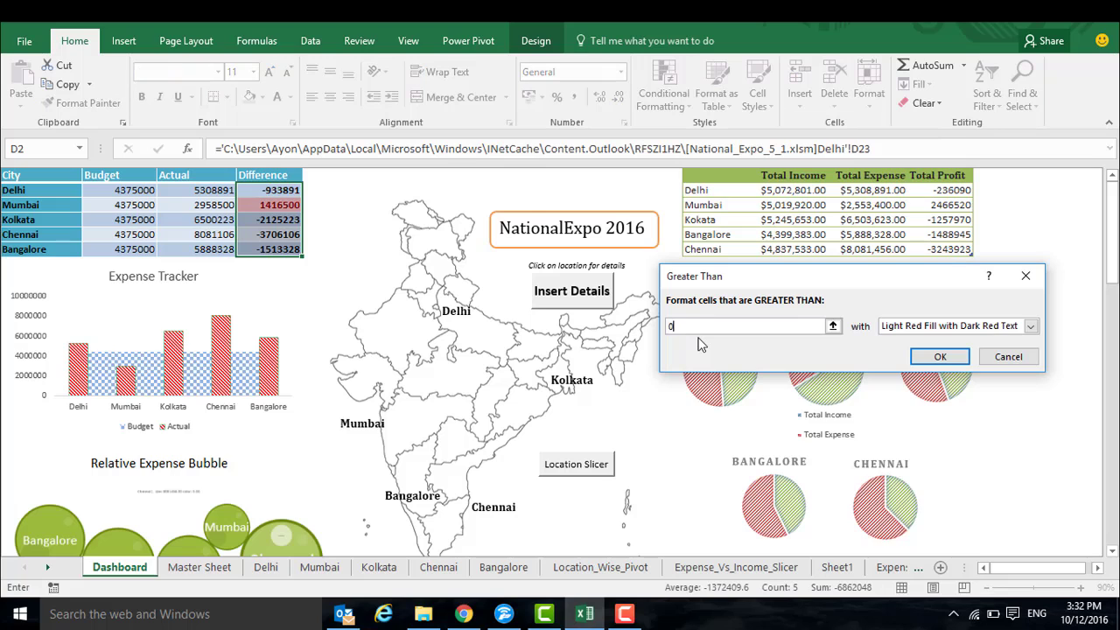
pyautogui.click(913, 329)
pyautogui.click(913, 362)
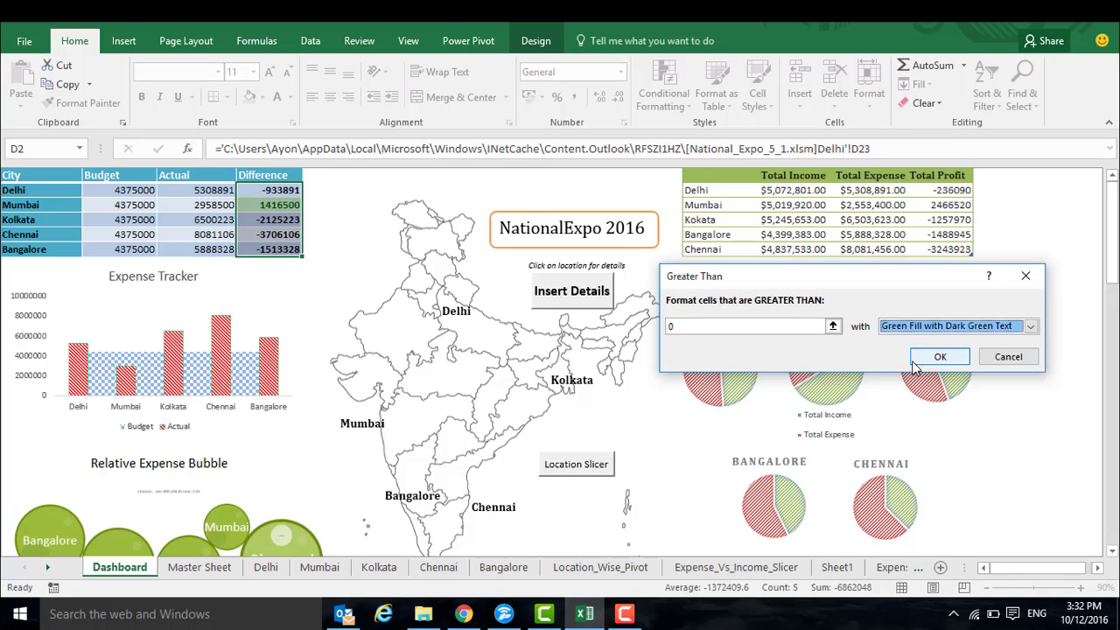
pyautogui.click(930, 356)
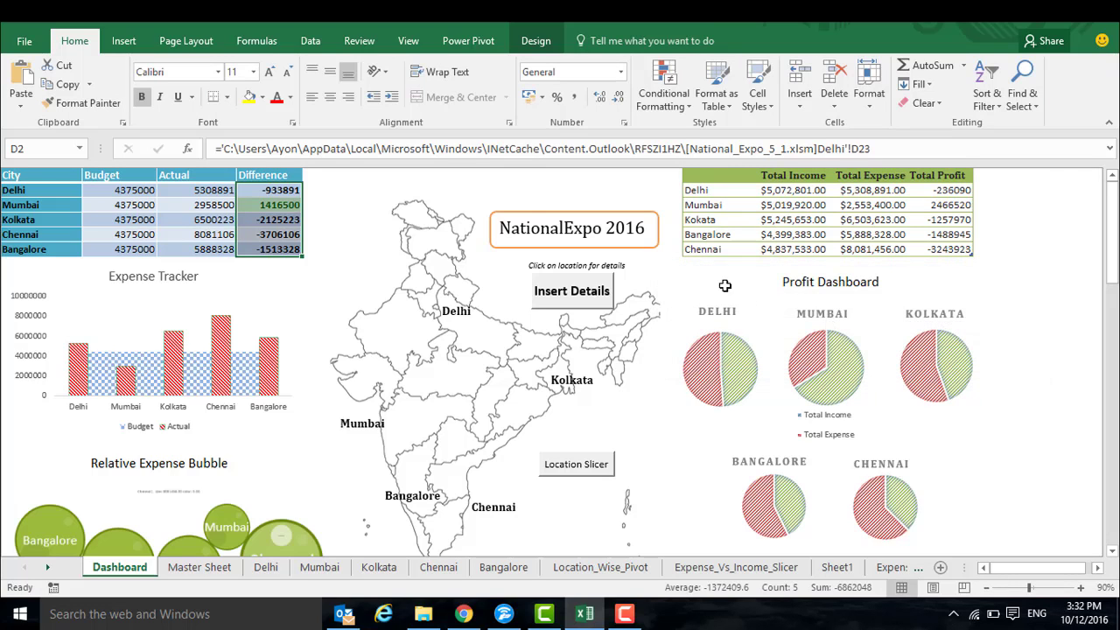
# Step: Highlight Difference values less than 0 with Light Red Fill with Dark Red Text using conditional formatting
pyautogui.click(660, 81)
pyautogui.moveTo(706, 146)
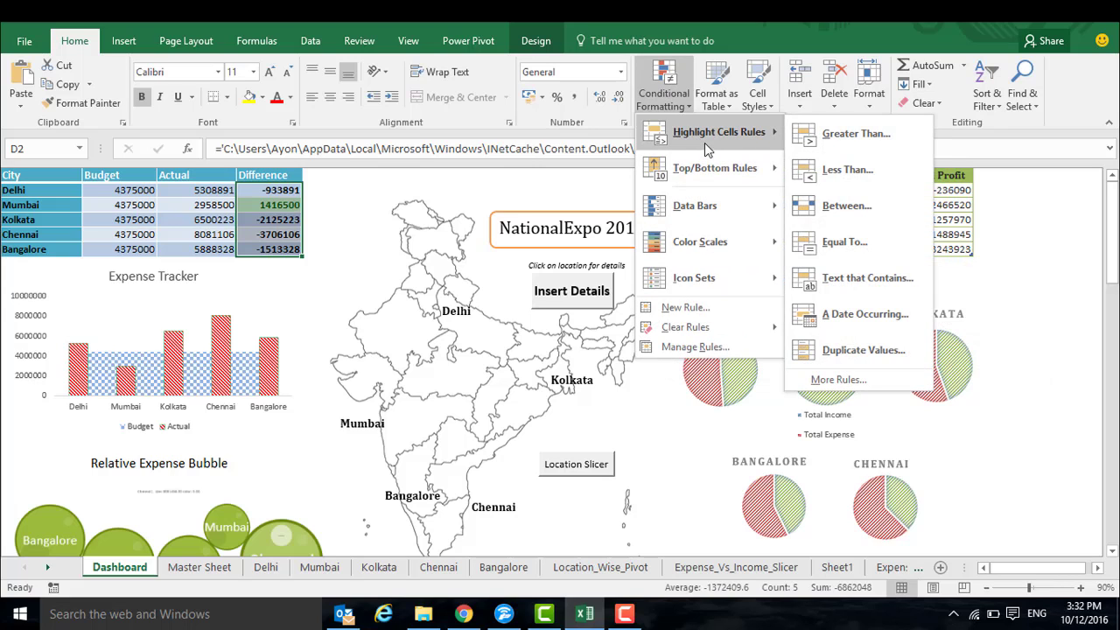
pyautogui.click(845, 170)
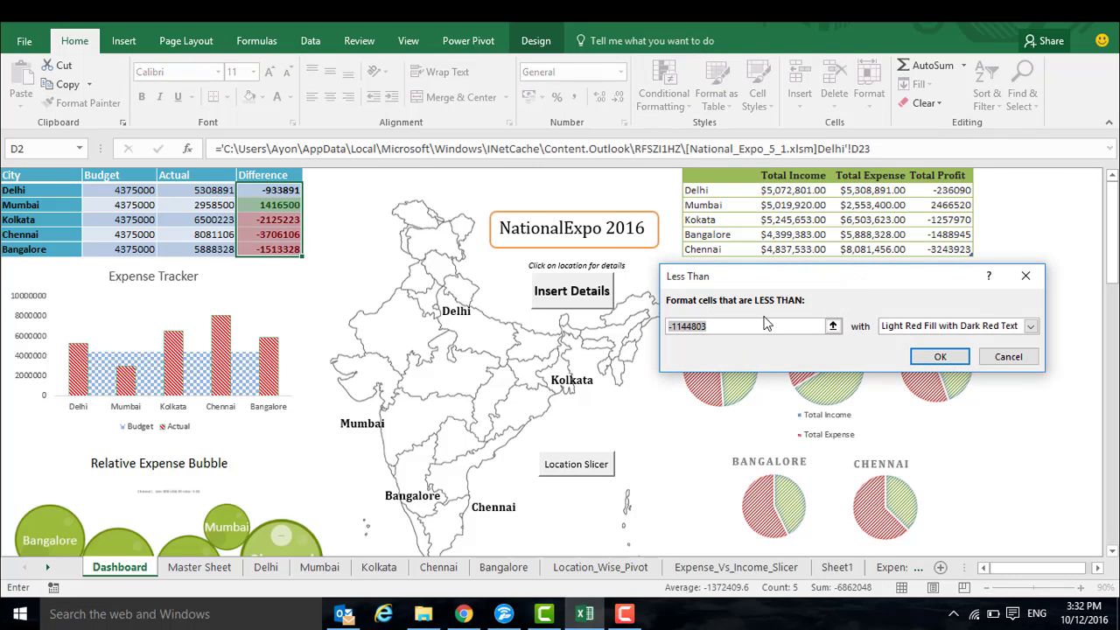
pyautogui.write('0')
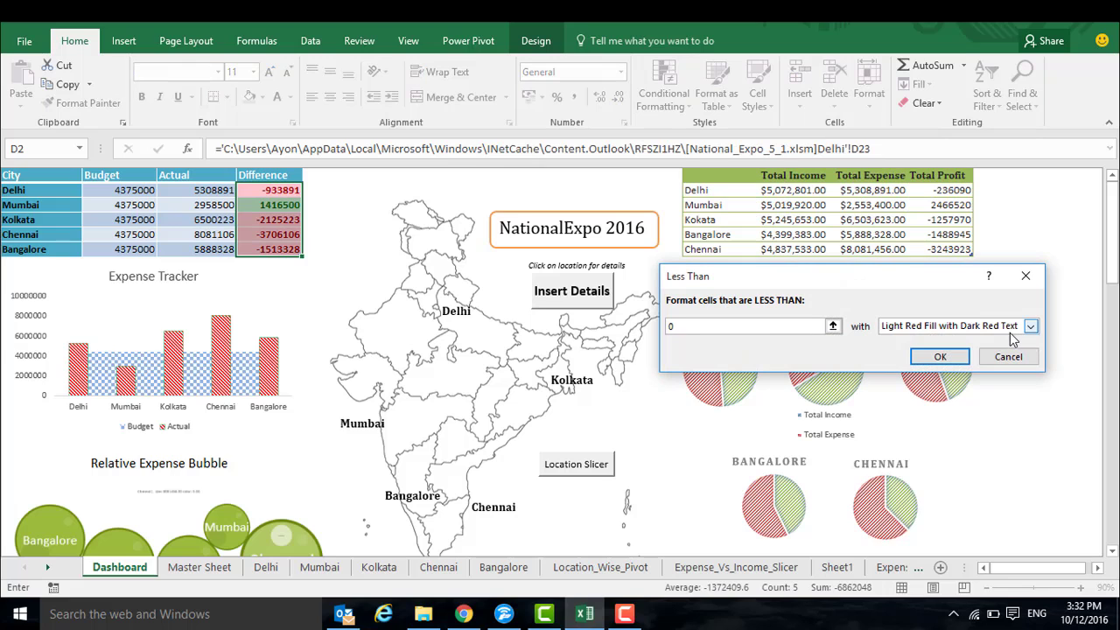
pyautogui.click(939, 356)
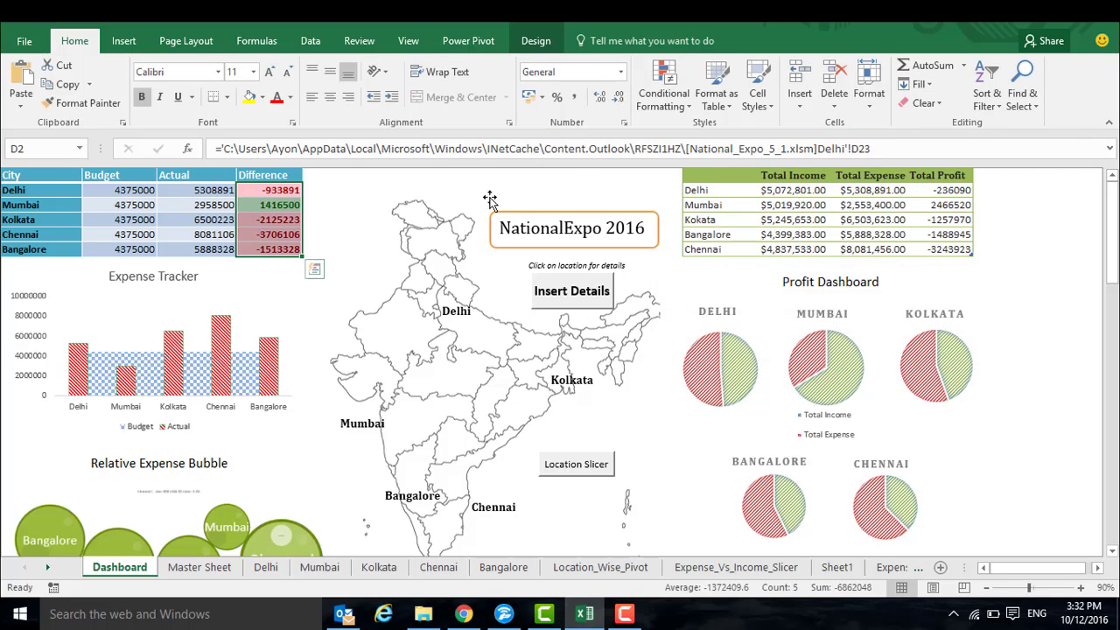
# Step: Add the Indicators icon set of circled check, exclamation and cross symbols to the Difference values
pyautogui.click(664, 87)
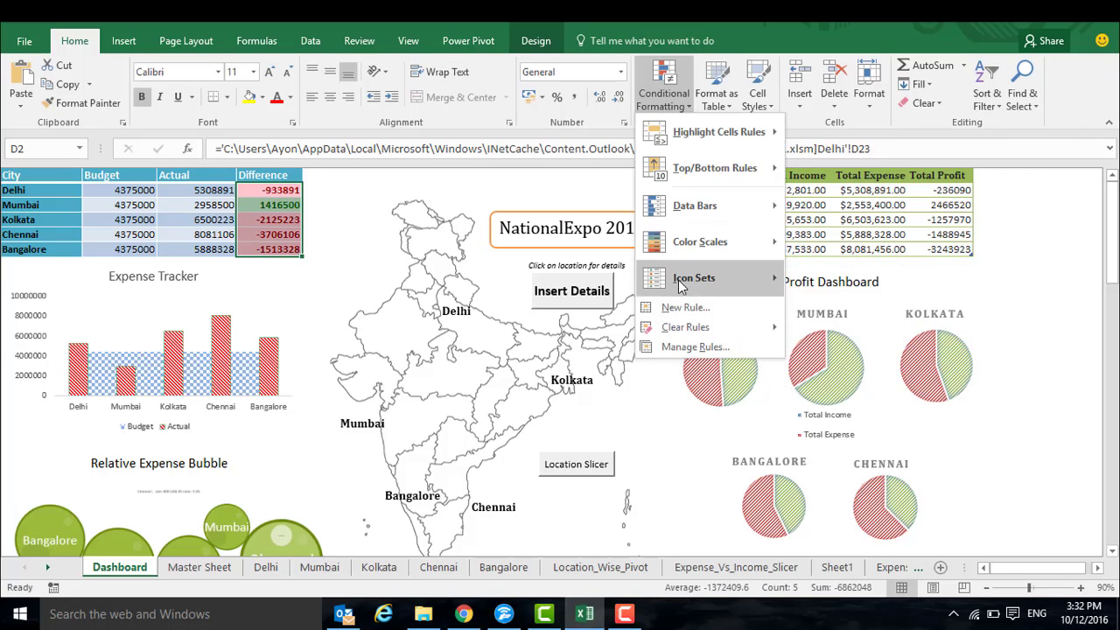
pyautogui.moveTo(683, 280)
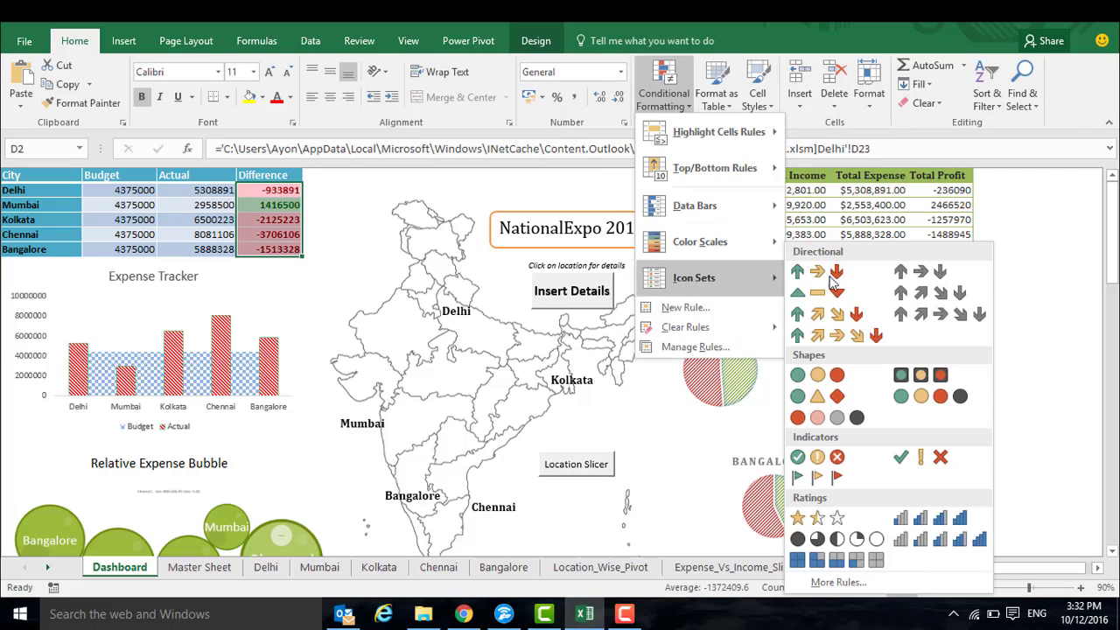
pyautogui.click(824, 457)
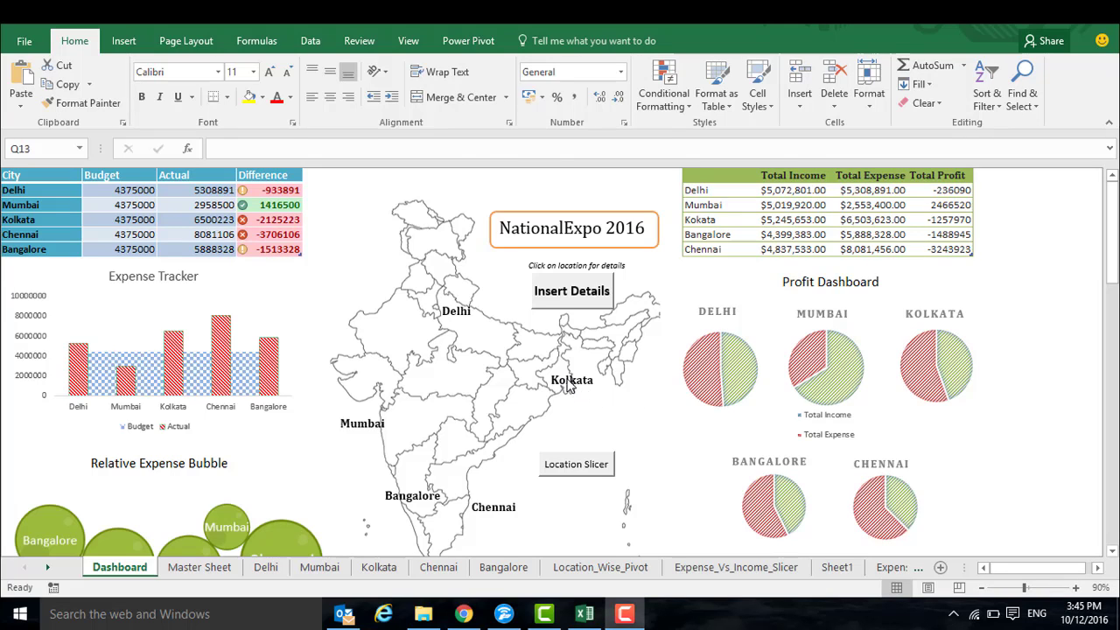
# Step: View the Kolkata sheet's expense and income tables and return to the Dashboard sheet
pyautogui.click(391, 568)
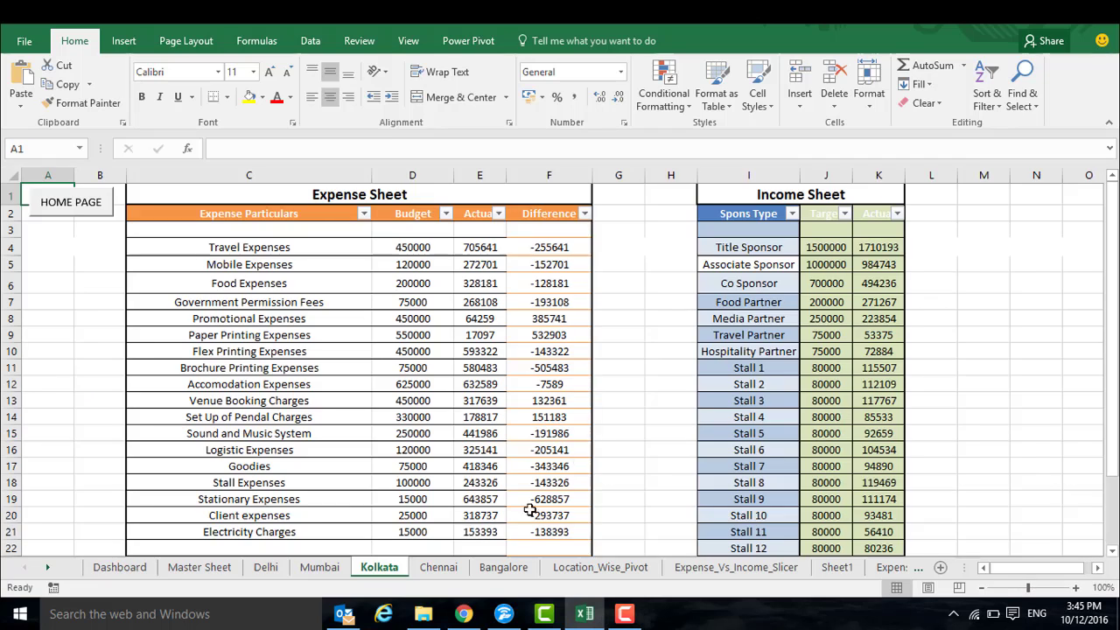
pyautogui.click(118, 568)
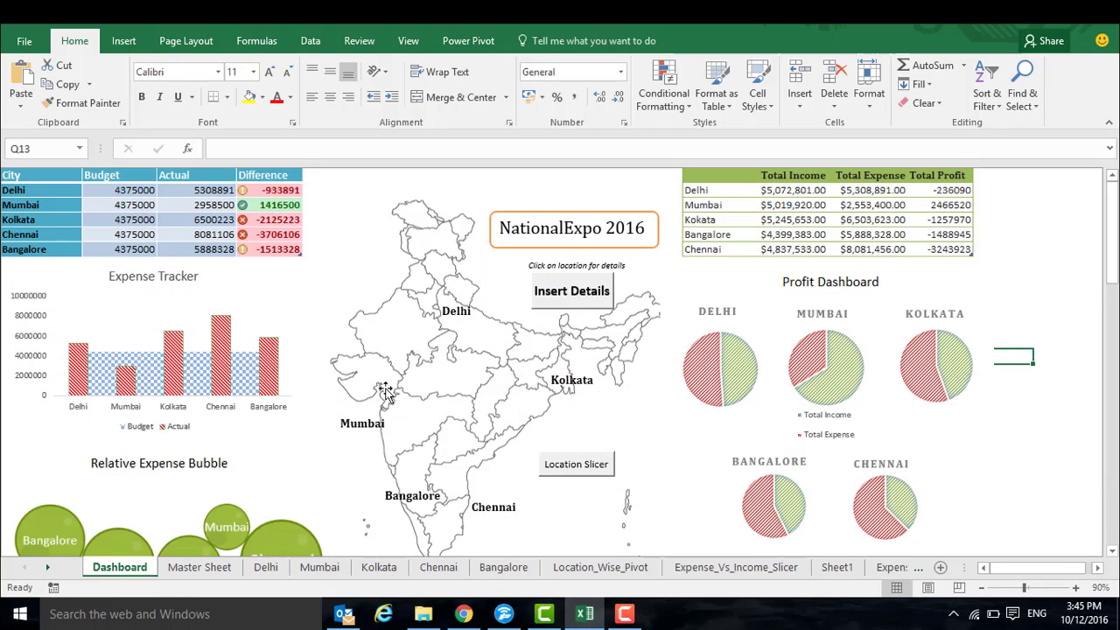
# Step: Hyperlink the Delhi label on the map to cell A1 of the Delhi sheet in this document
pyautogui.click(459, 312)
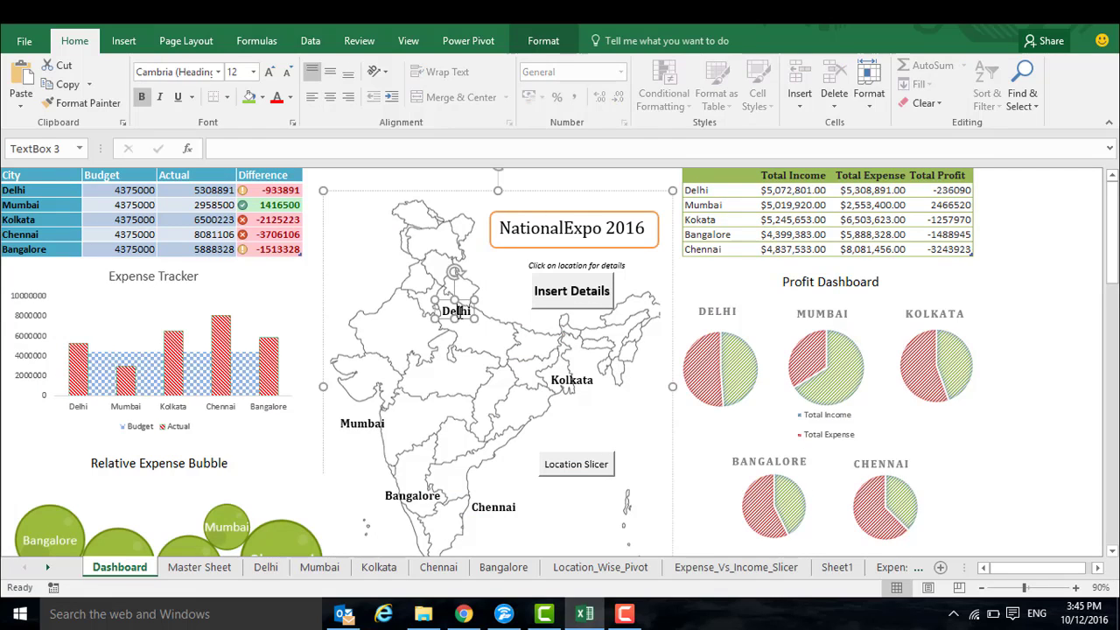
pyautogui.rightClick(459, 312)
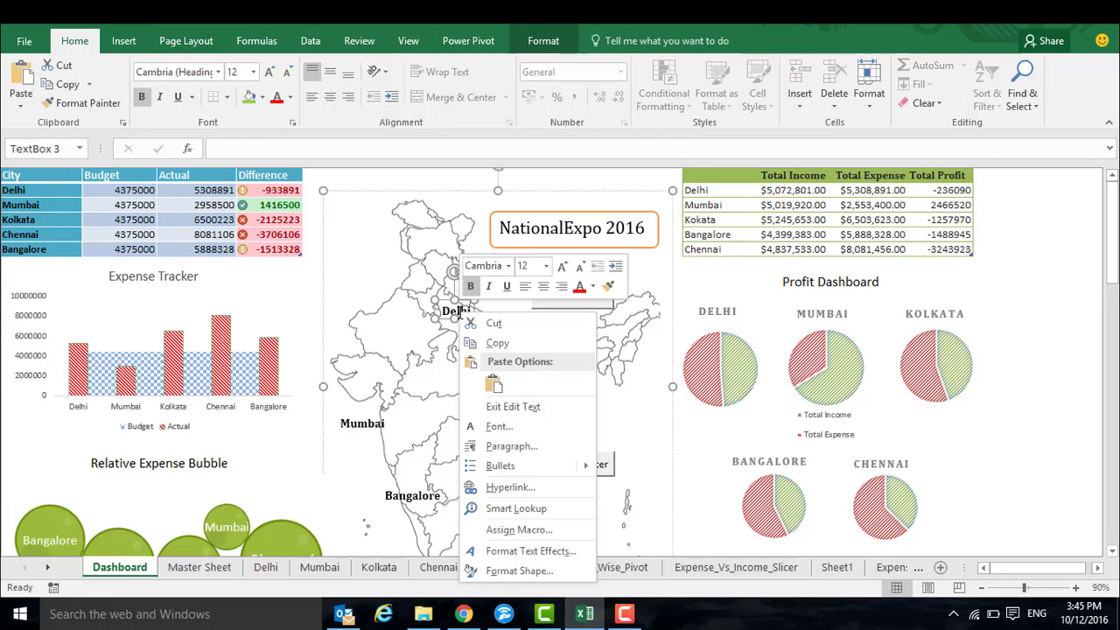
pyautogui.click(515, 490)
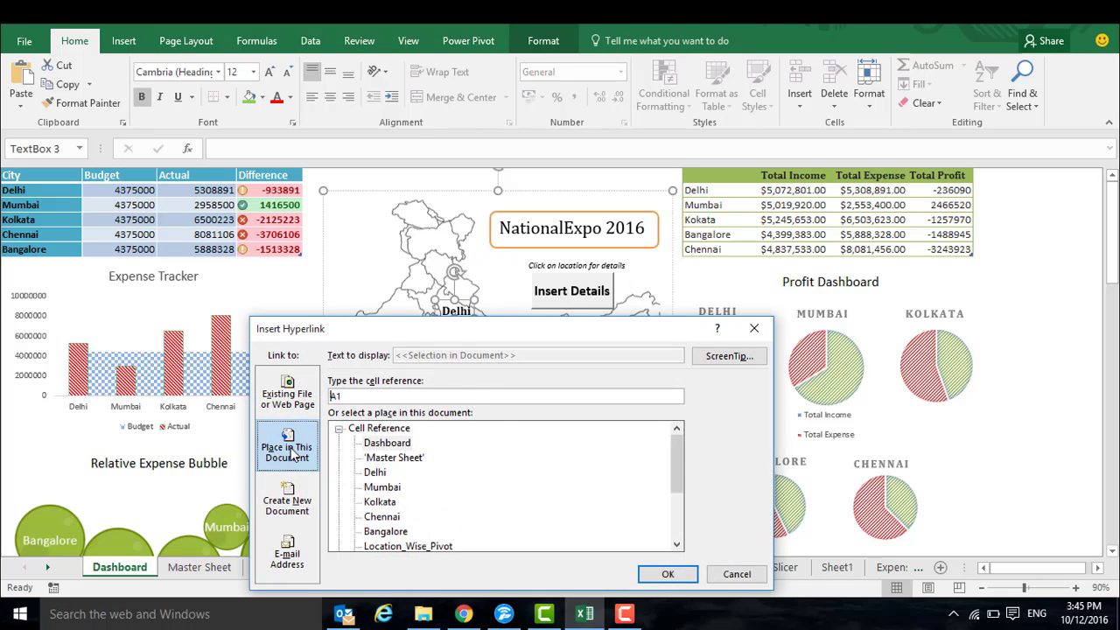
pyautogui.moveTo(419, 328); pyautogui.dragTo(447, 208)
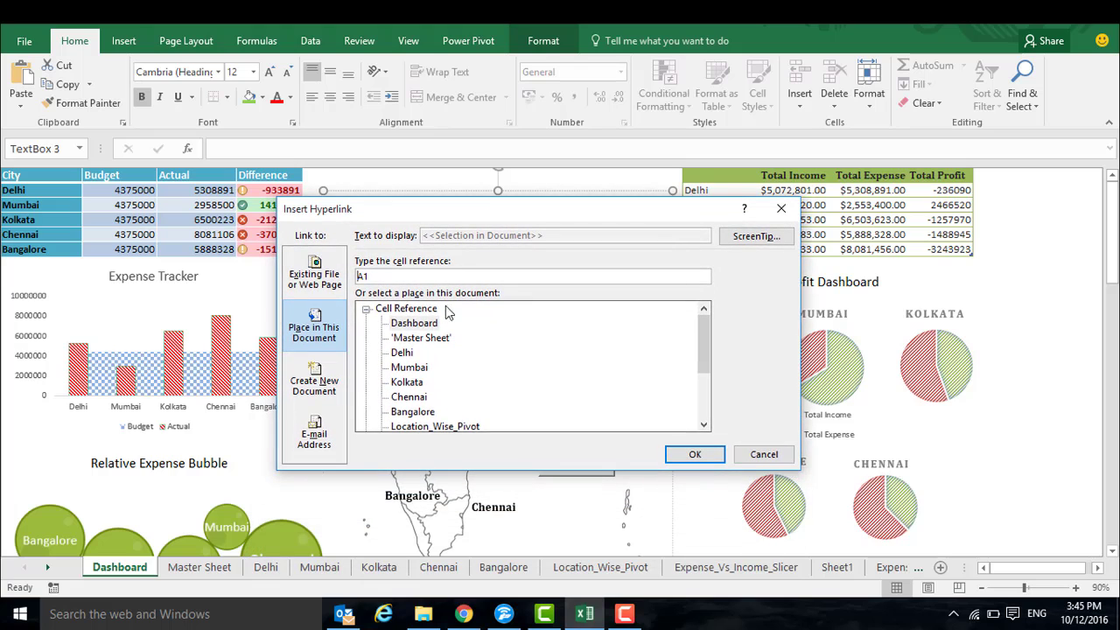
pyautogui.click(402, 353)
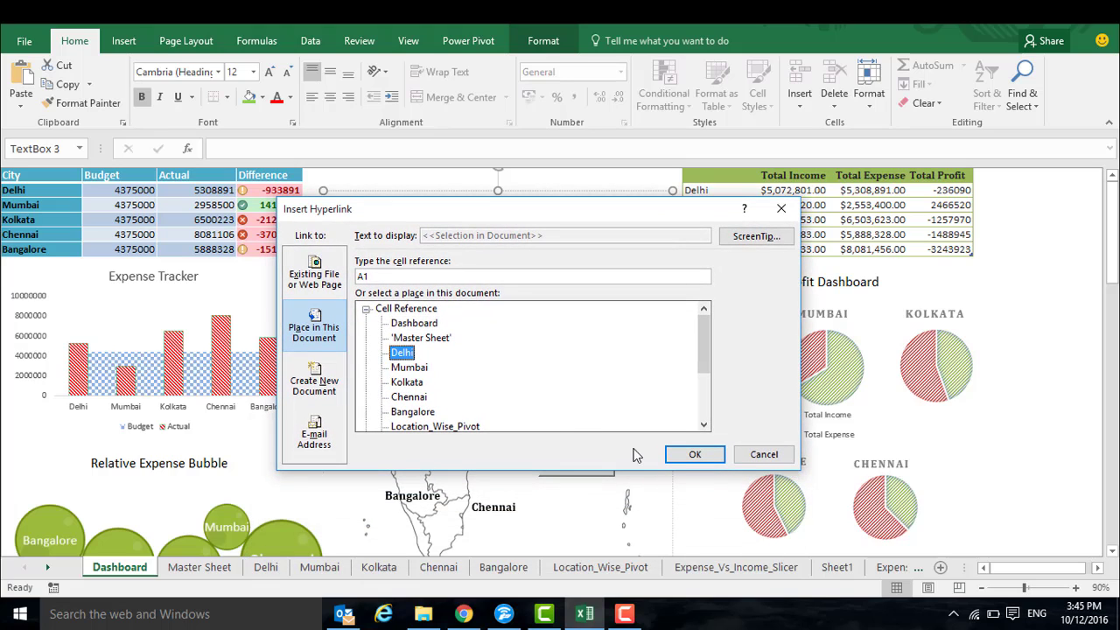
pyautogui.click(694, 455)
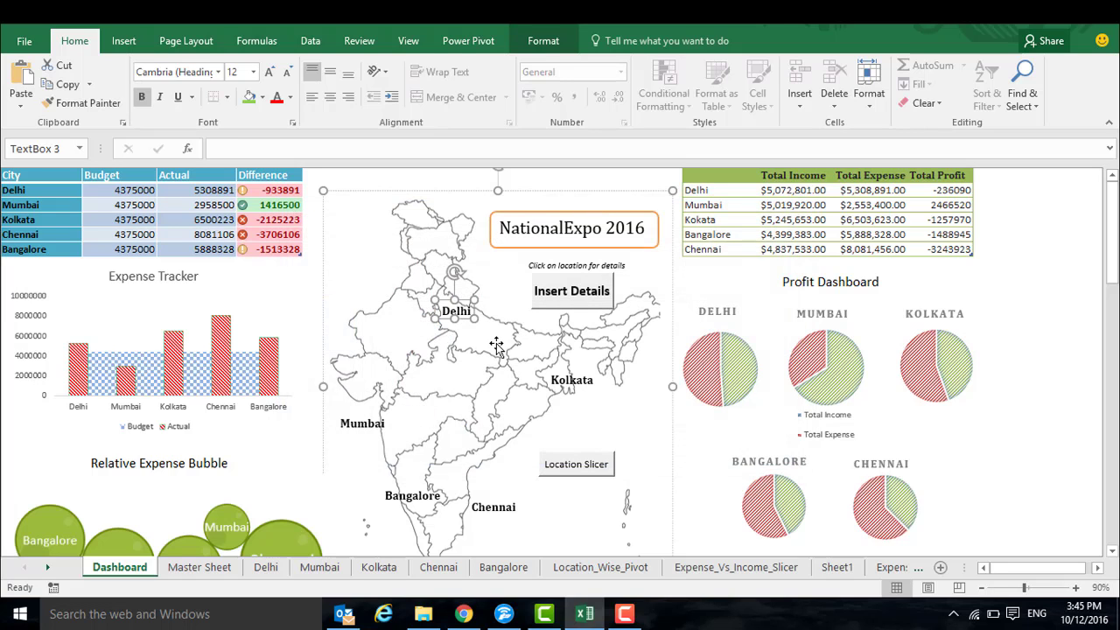
pyautogui.click(496, 343)
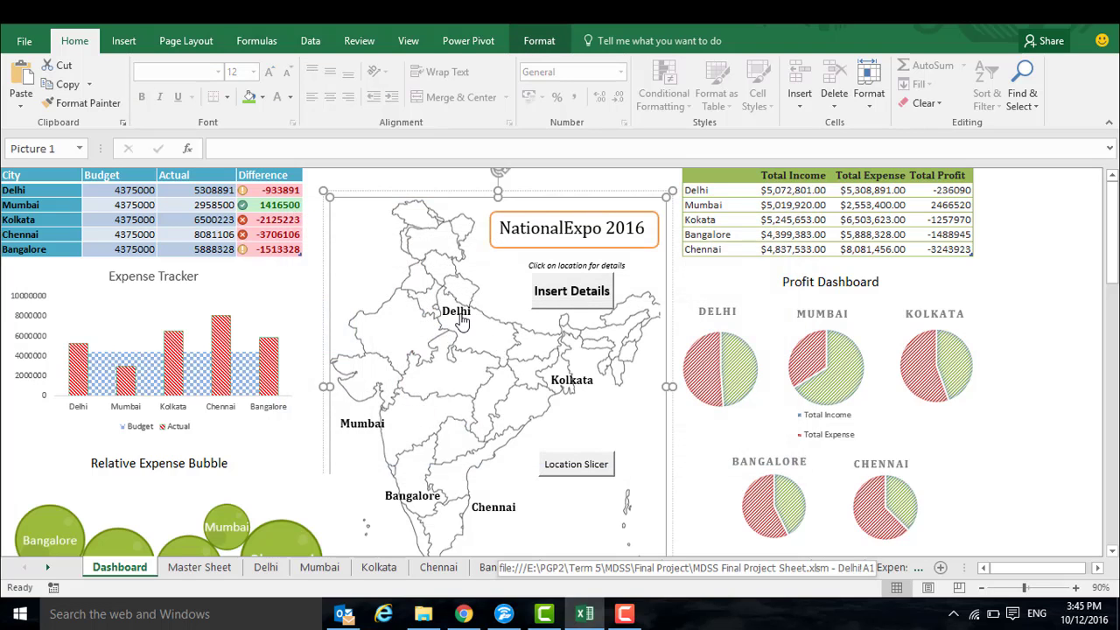
# Step: Test the Delhi map link and the Insert Details button, returning to the Dashboard sheet after each
pyautogui.click(461, 320)
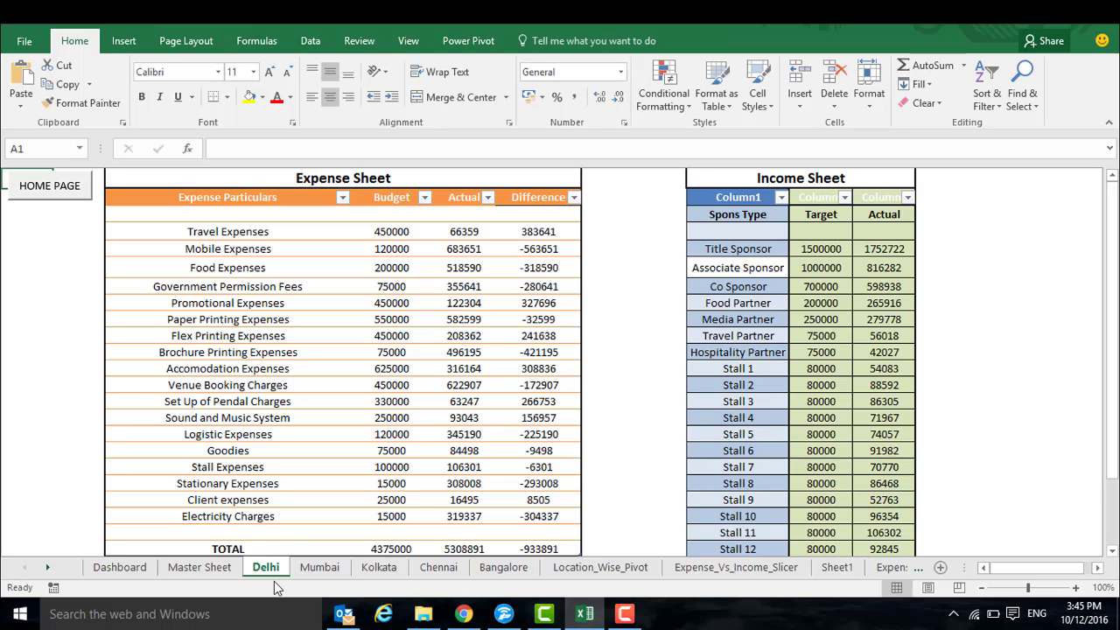
pyautogui.click(105, 565)
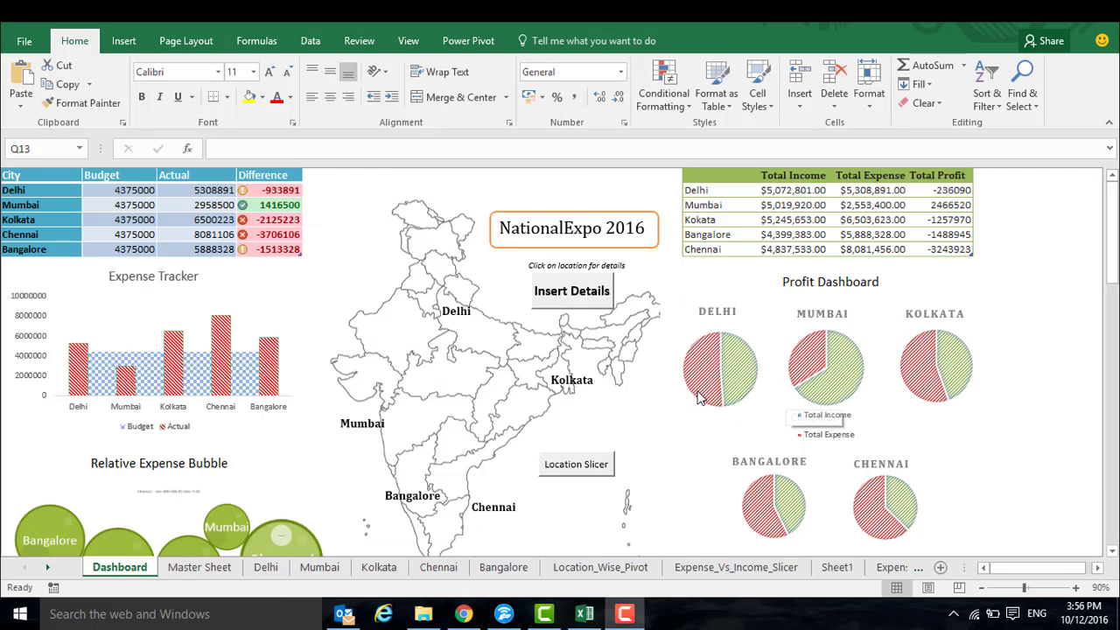
pyautogui.click(581, 304)
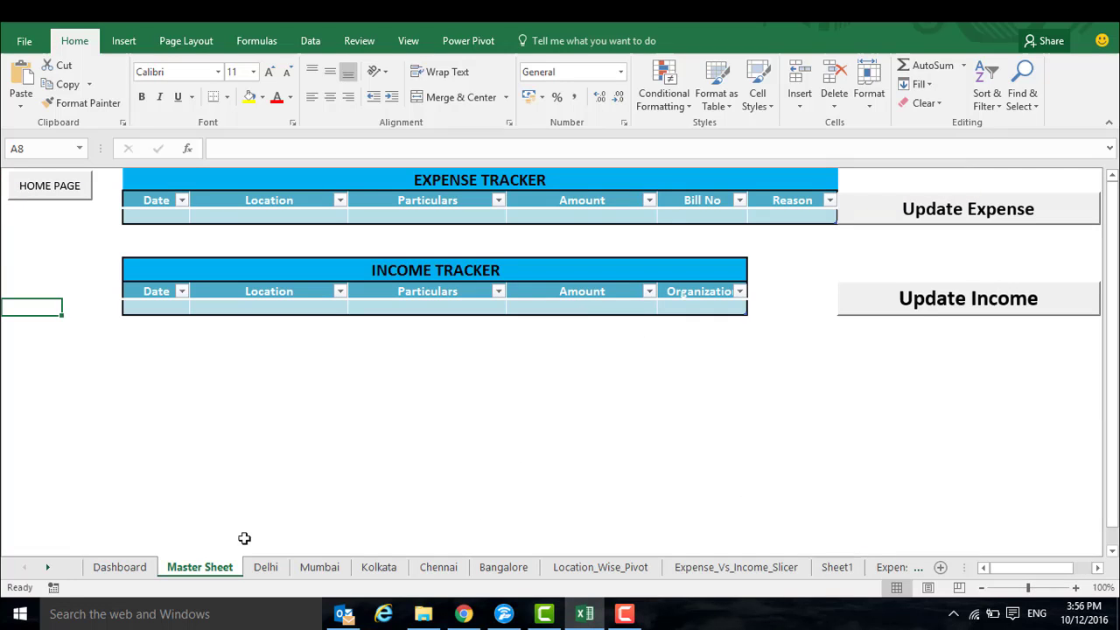
pyautogui.click(120, 567)
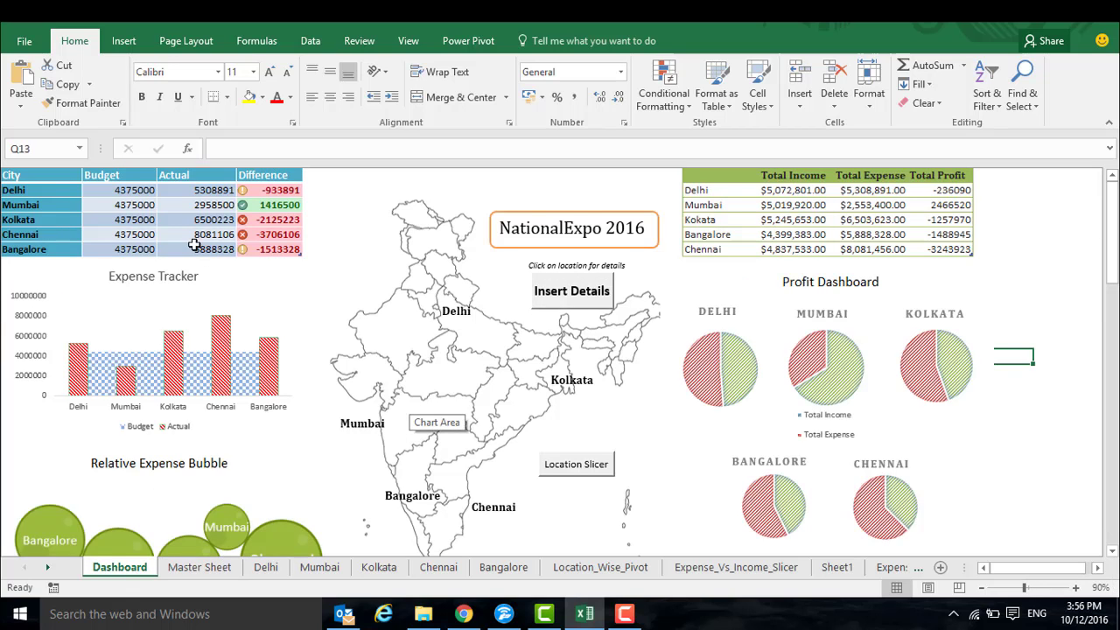
# Step: Enable the Developer tab in the ribbon customization options
pyautogui.rightClick(27, 45)
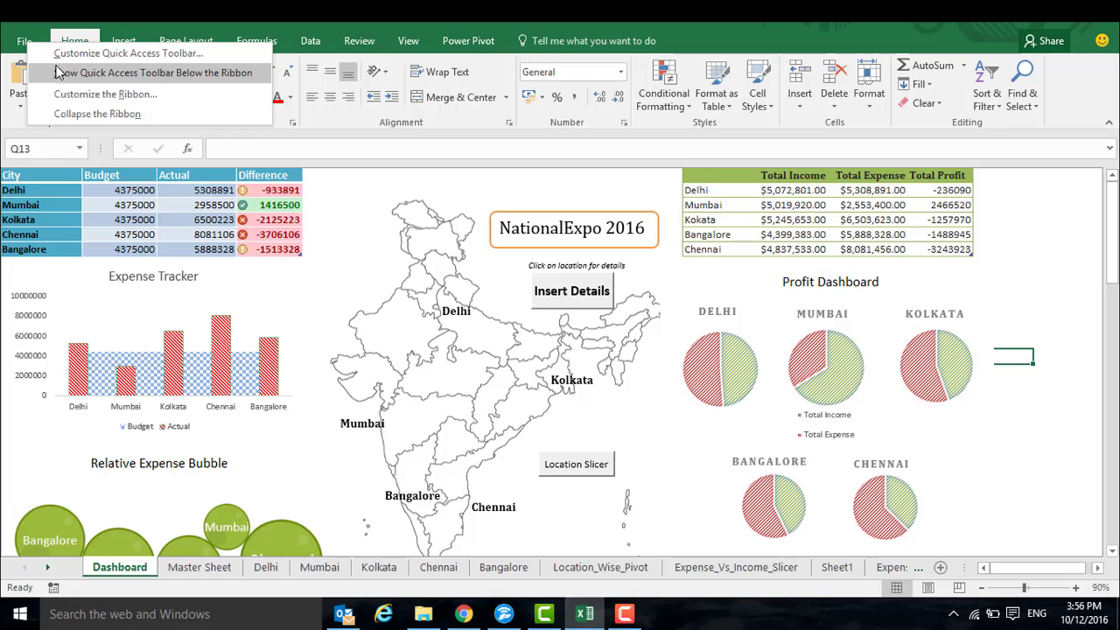
pyautogui.click(92, 98)
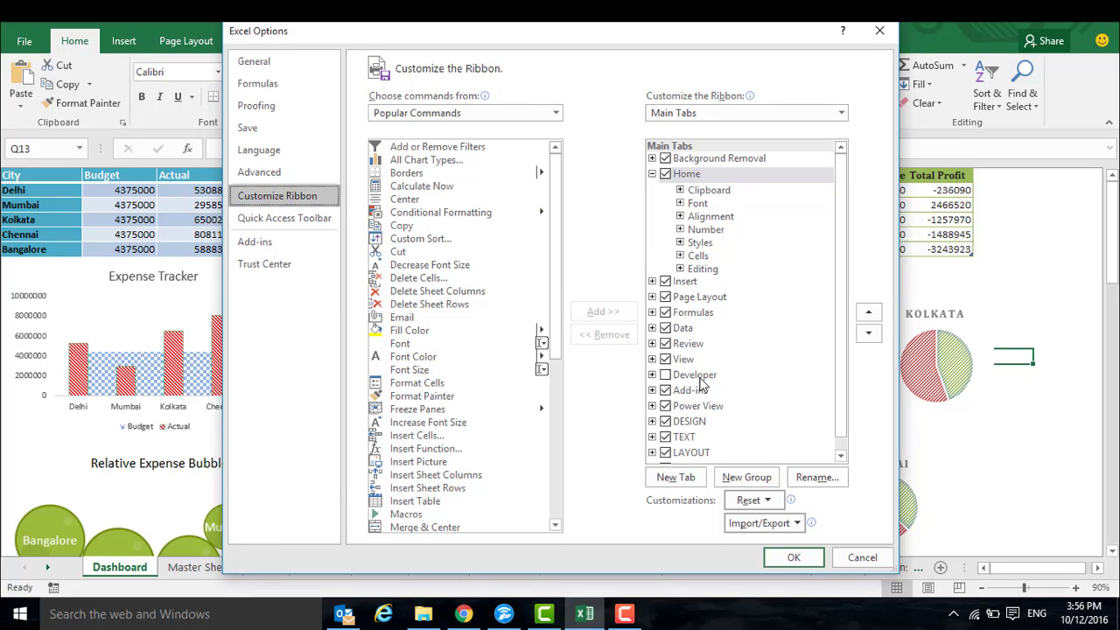
pyautogui.click(666, 376)
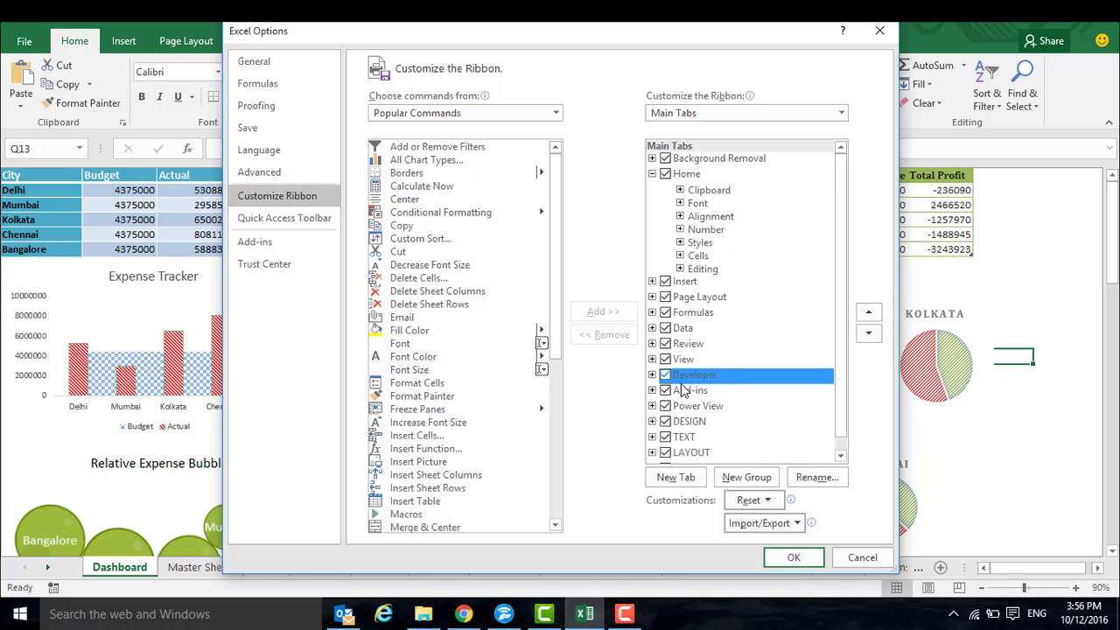
pyautogui.click(790, 556)
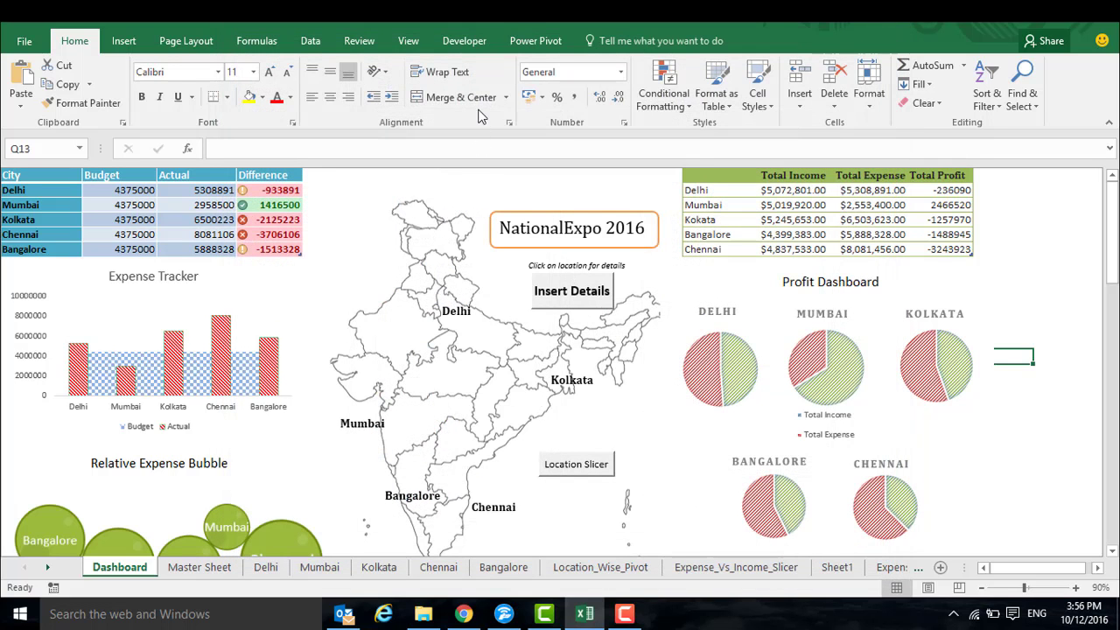
# Step: Record a macro named xyz in This Workbook that switches from the Dashboard to the Master Sheet
pyautogui.click(464, 41)
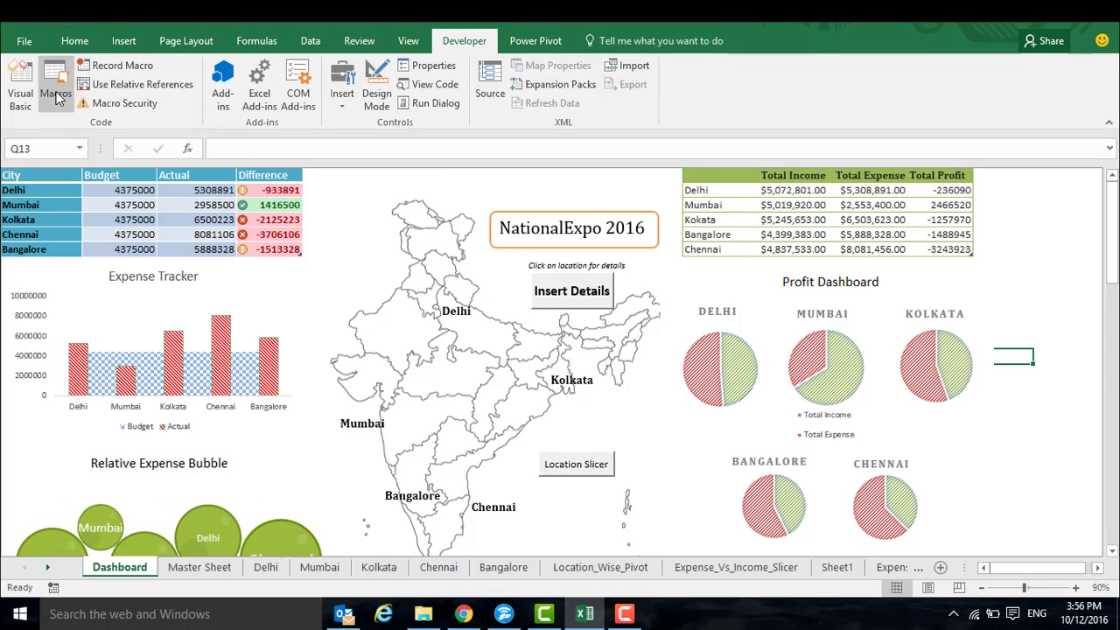
pyautogui.click(113, 70)
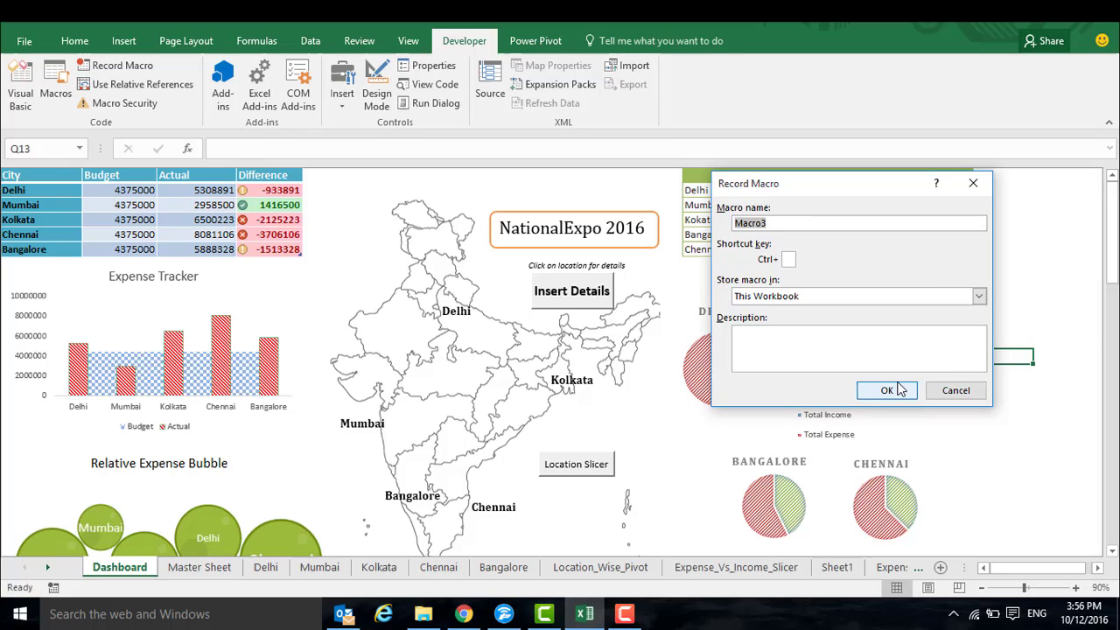
pyautogui.write('xyz')
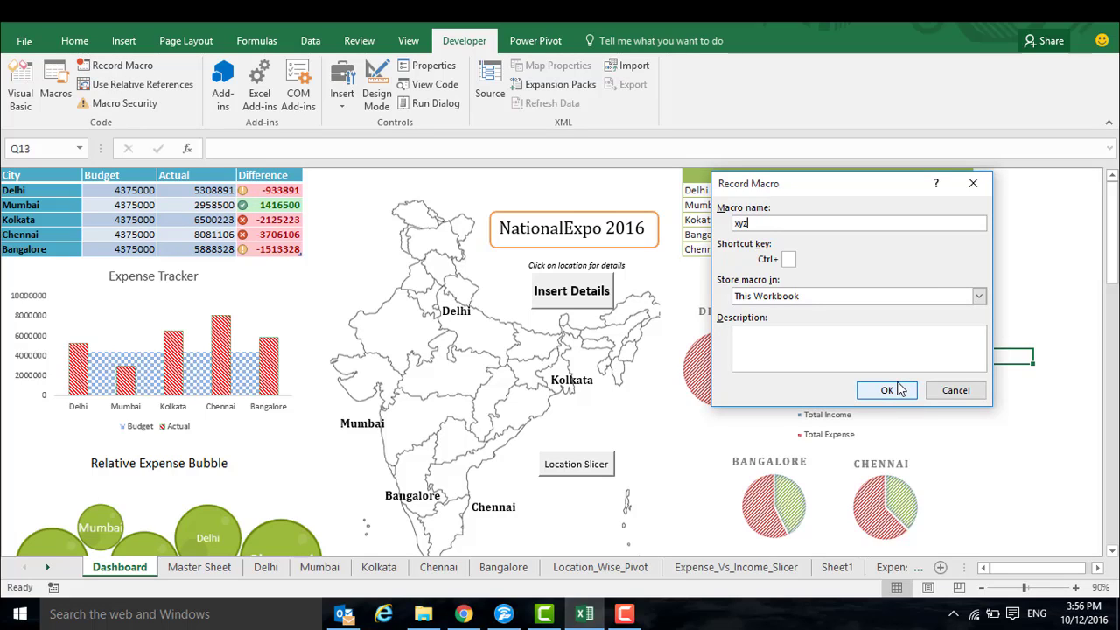
pyautogui.click(871, 392)
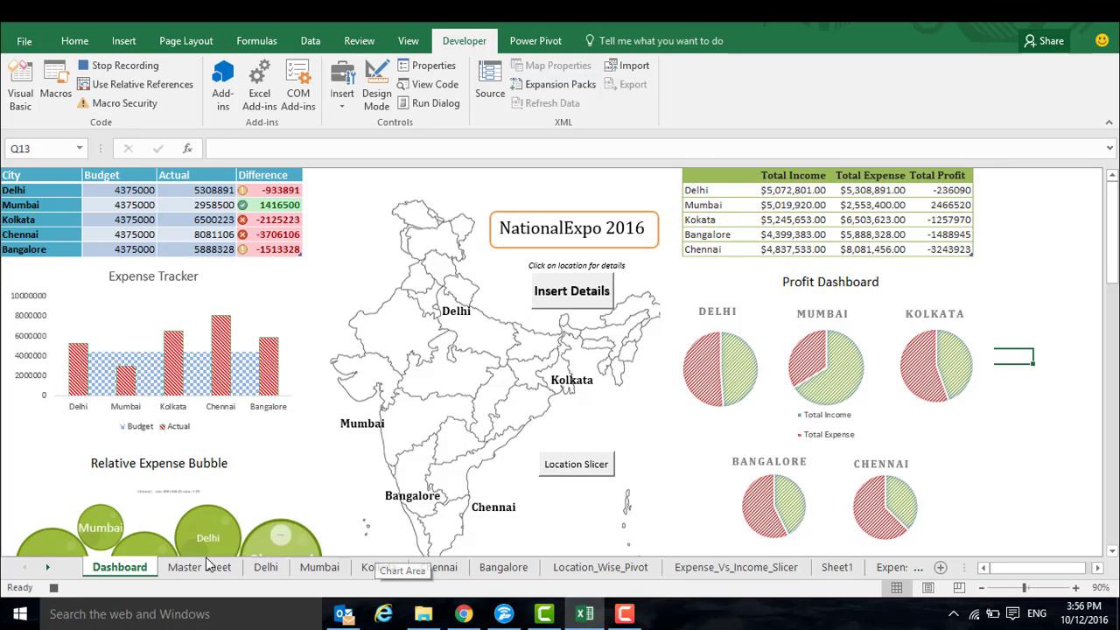
pyautogui.click(200, 567)
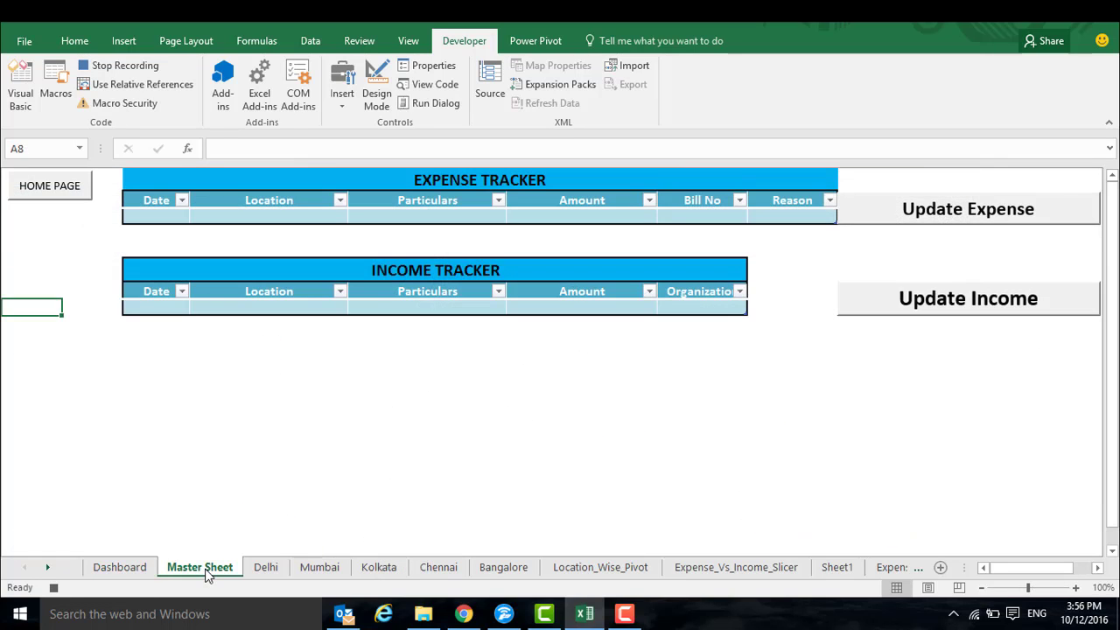
pyautogui.click(140, 66)
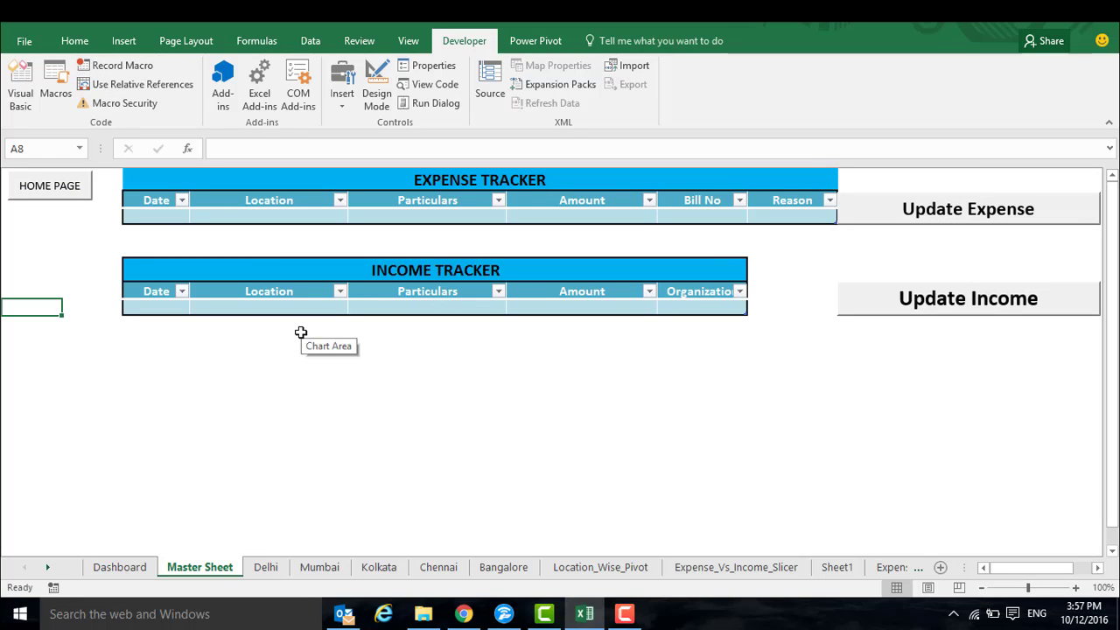
# Step: Draw a form control button on the Dashboard map west of the Delhi label and assign the xyz macro to it
pyautogui.click(120, 567)
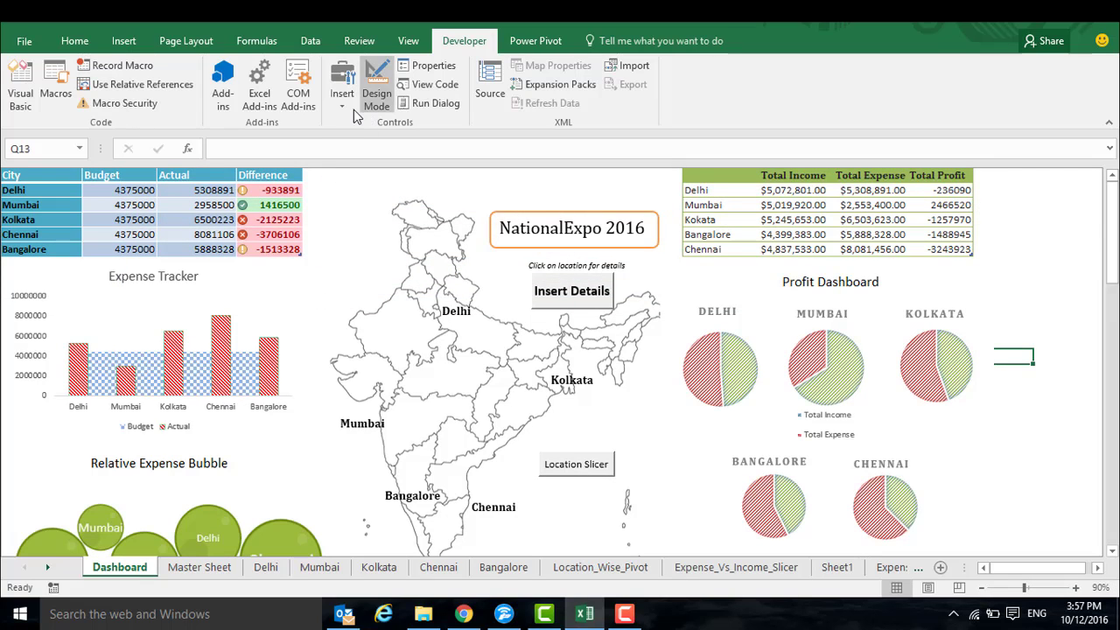
pyautogui.click(349, 104)
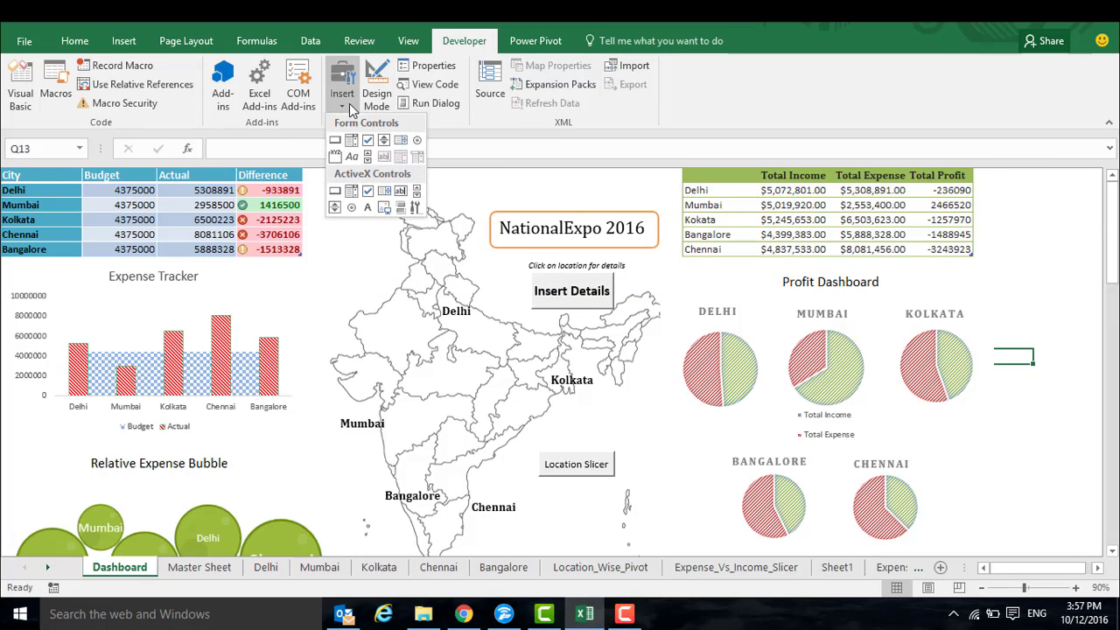
pyautogui.click(335, 140)
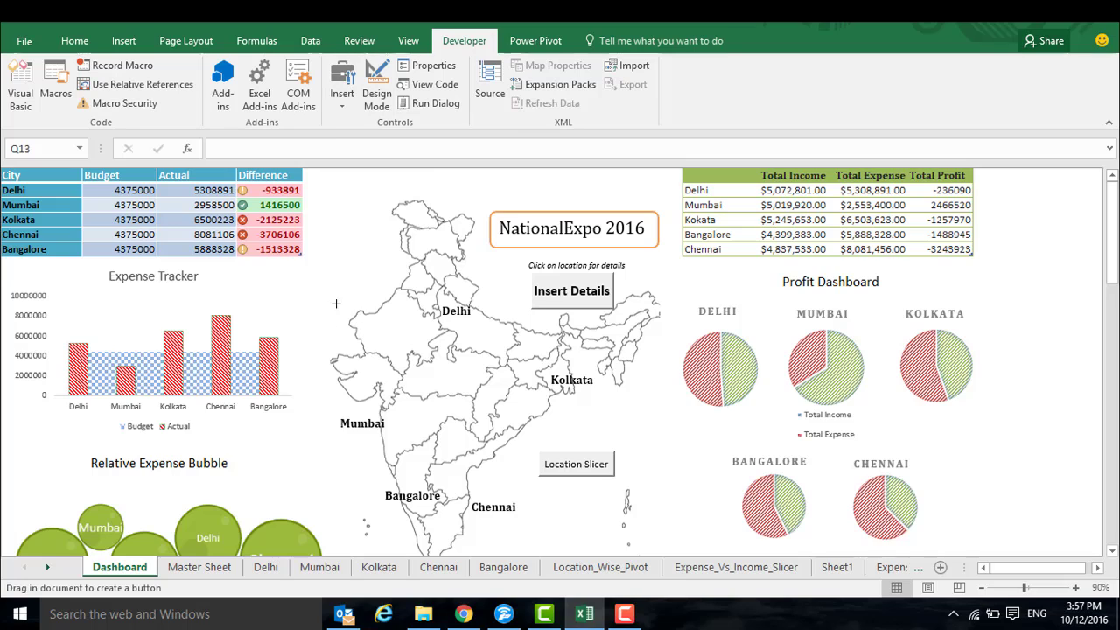
pyautogui.moveTo(335, 304); pyautogui.dragTo(437, 345)
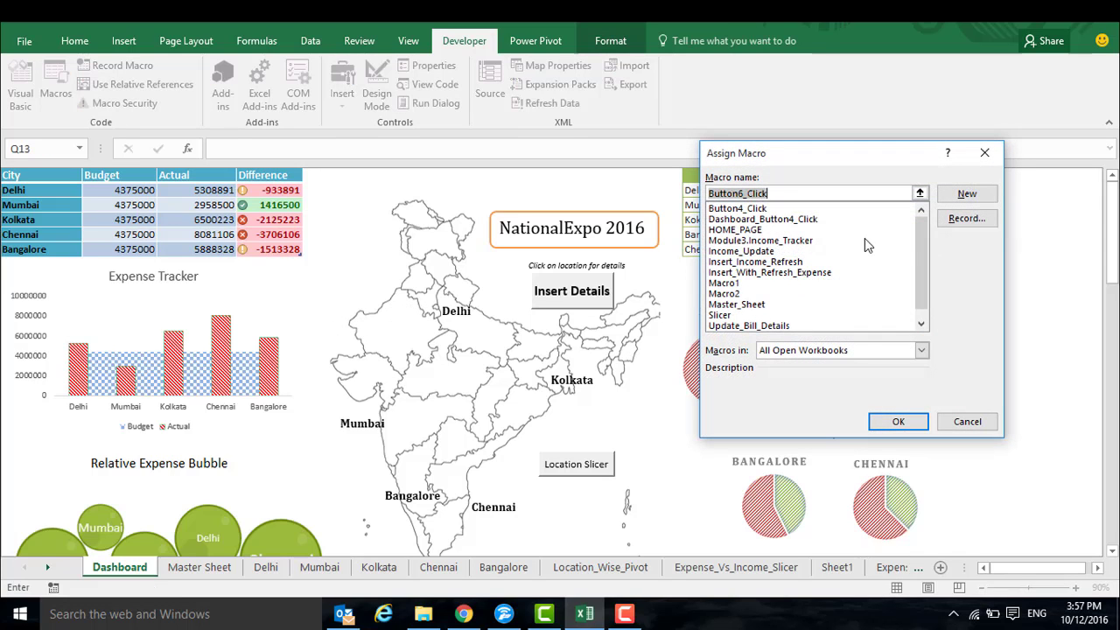
pyautogui.scroll(-1, 917, 254)
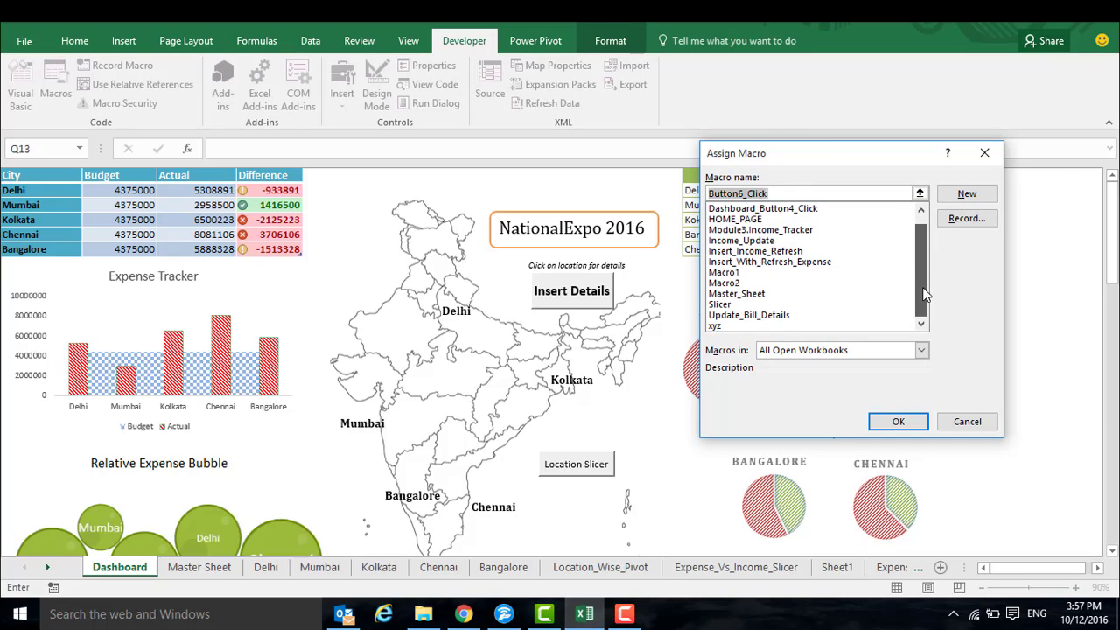
pyautogui.click(716, 327)
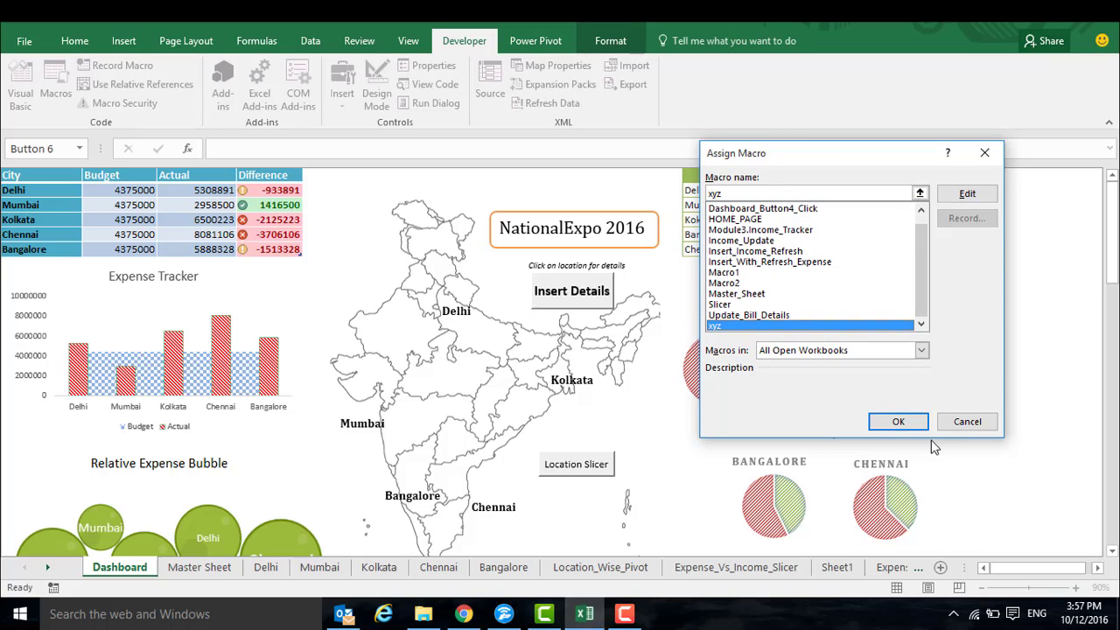
pyautogui.click(898, 422)
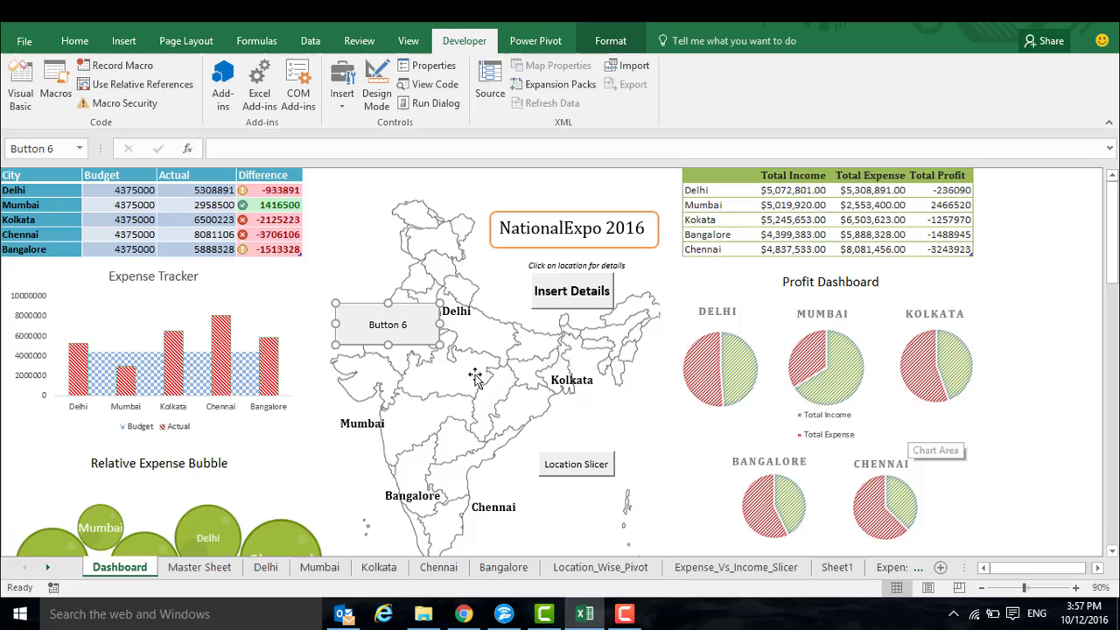
# Step: Replace the new button's caption with Xyz and deselect the button
pyautogui.click(398, 330)
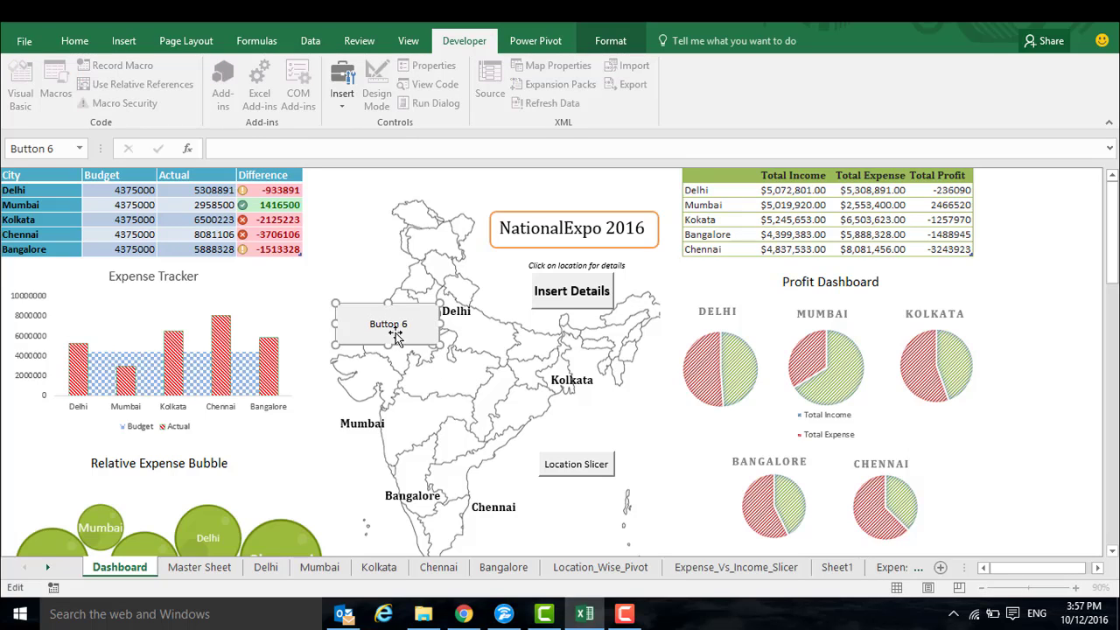
pyautogui.press('Delete')
pyautogui.press('Delete')
pyautogui.press('Delete')
pyautogui.press('Delete')
pyautogui.press('Delete')
pyautogui.press('Delete')
pyautogui.press('Delete')
pyautogui.press('Delete')
pyautogui.click(477, 367)
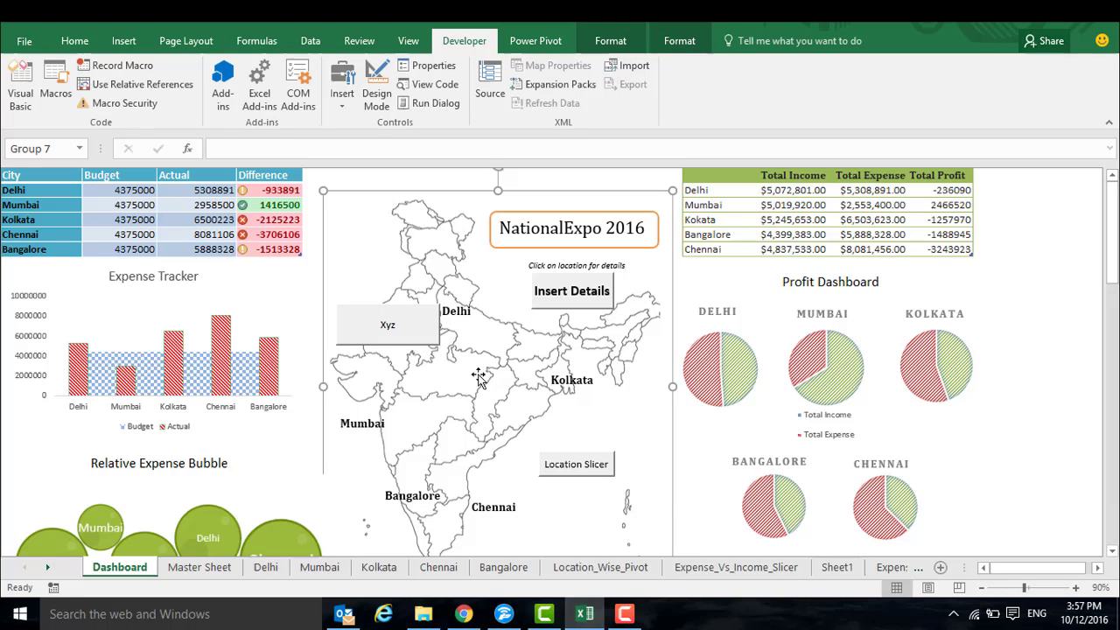
# Step: Test the Xyz button's macro and return to the Dashboard sheet
pyautogui.click(415, 335)
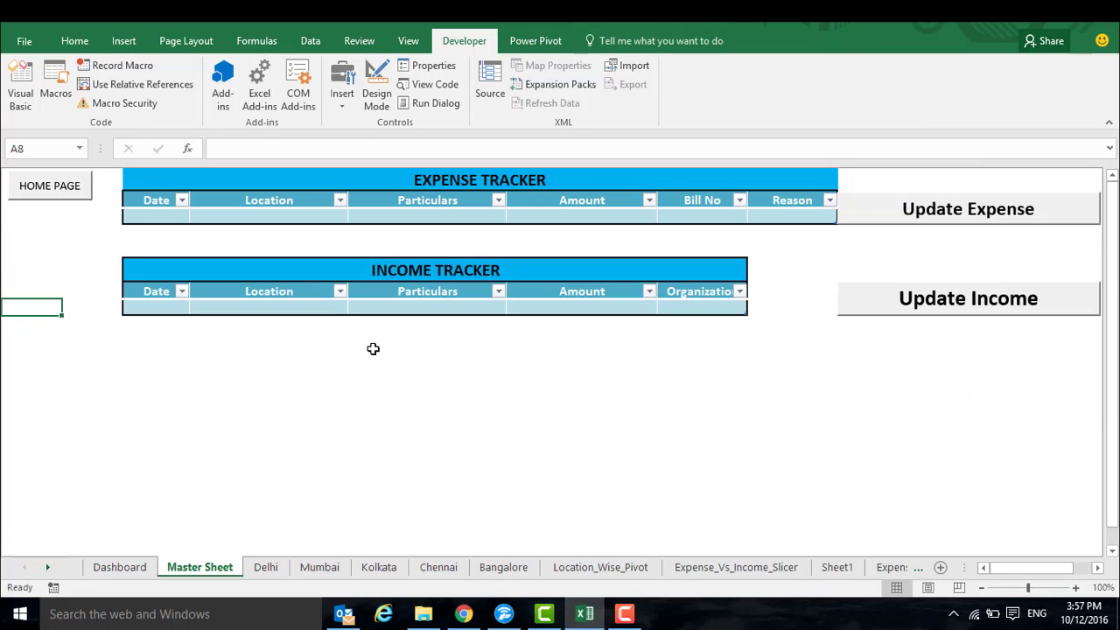
pyautogui.click(120, 567)
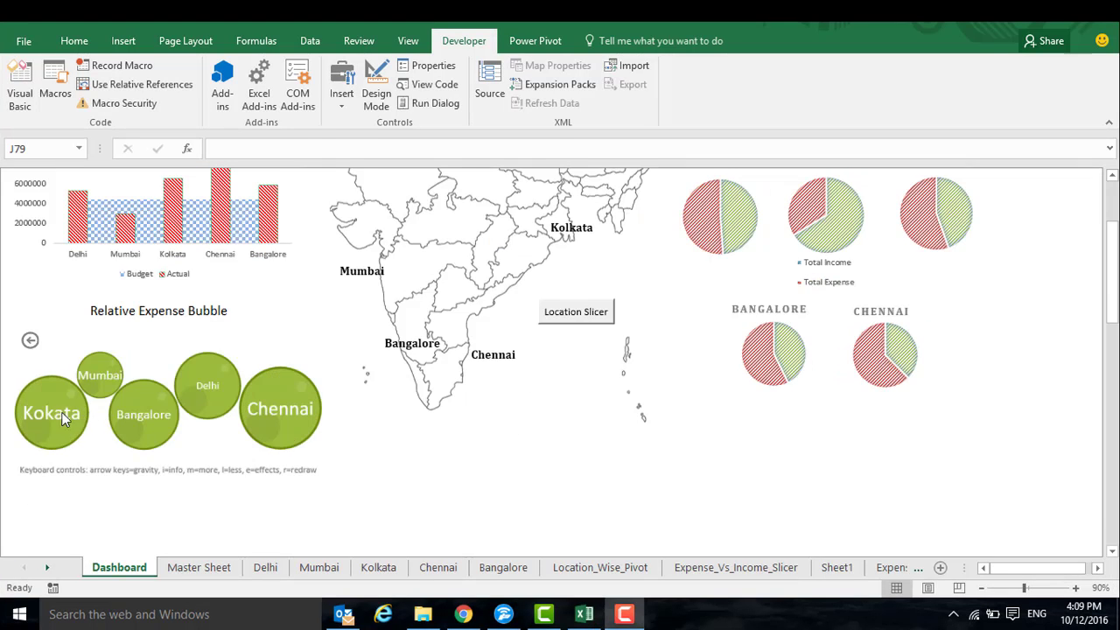
# Step: Examine the Bangalore bubble in the Relative Expense Bubble chart
pyautogui.click(162, 428)
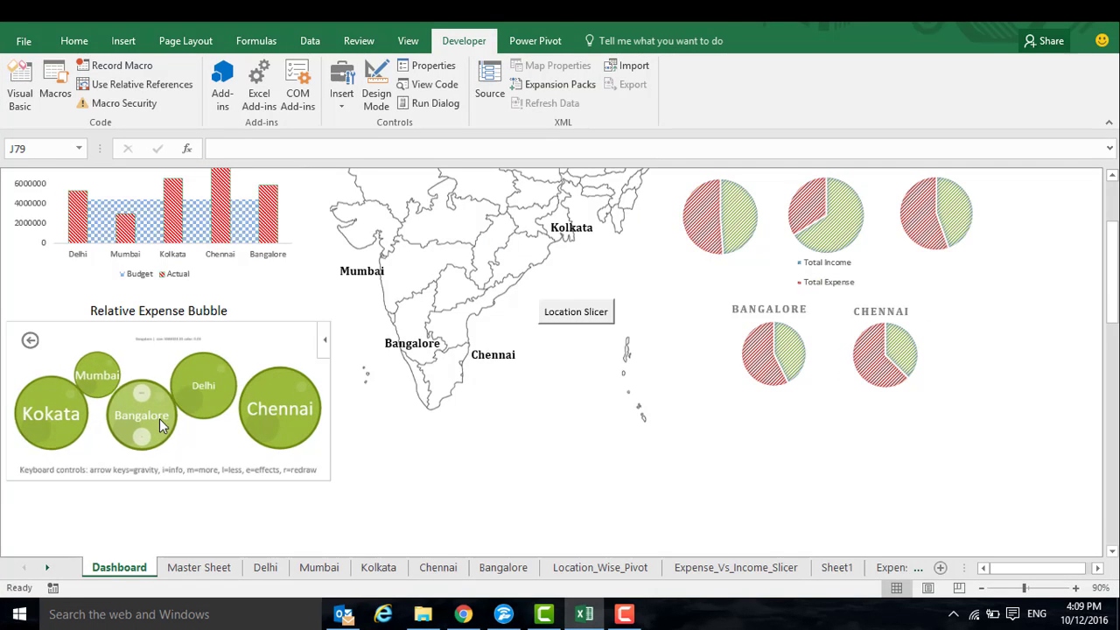
pyautogui.moveTo(242, 412)
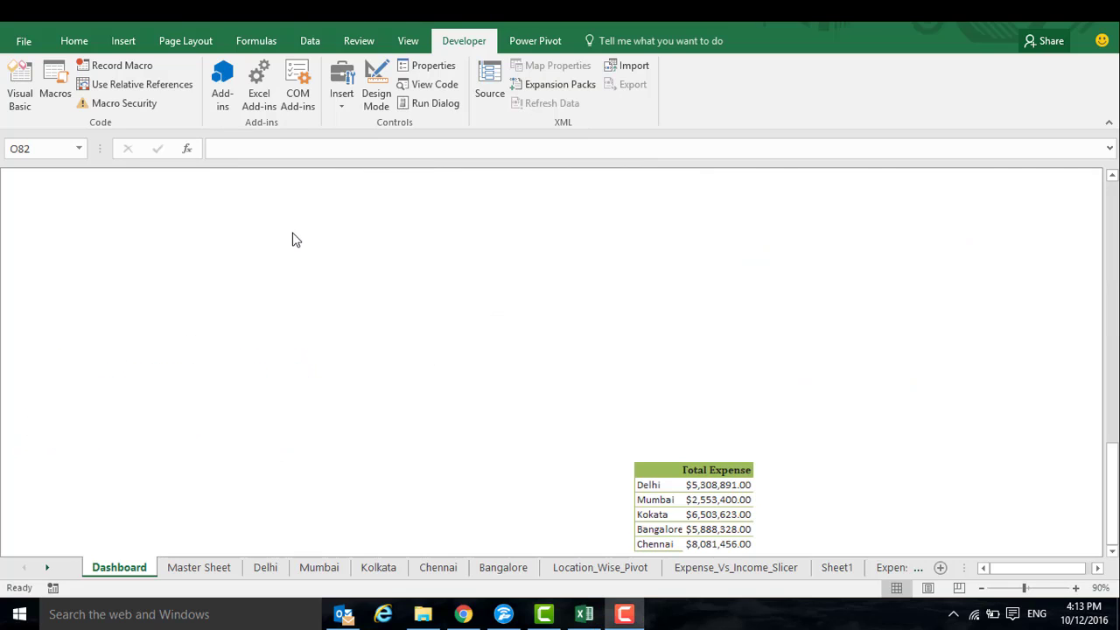
# Step: Search the Office Add-ins store for Bubbles and add the Bubbles add-in to the Dashboard sheet
pyautogui.click(224, 92)
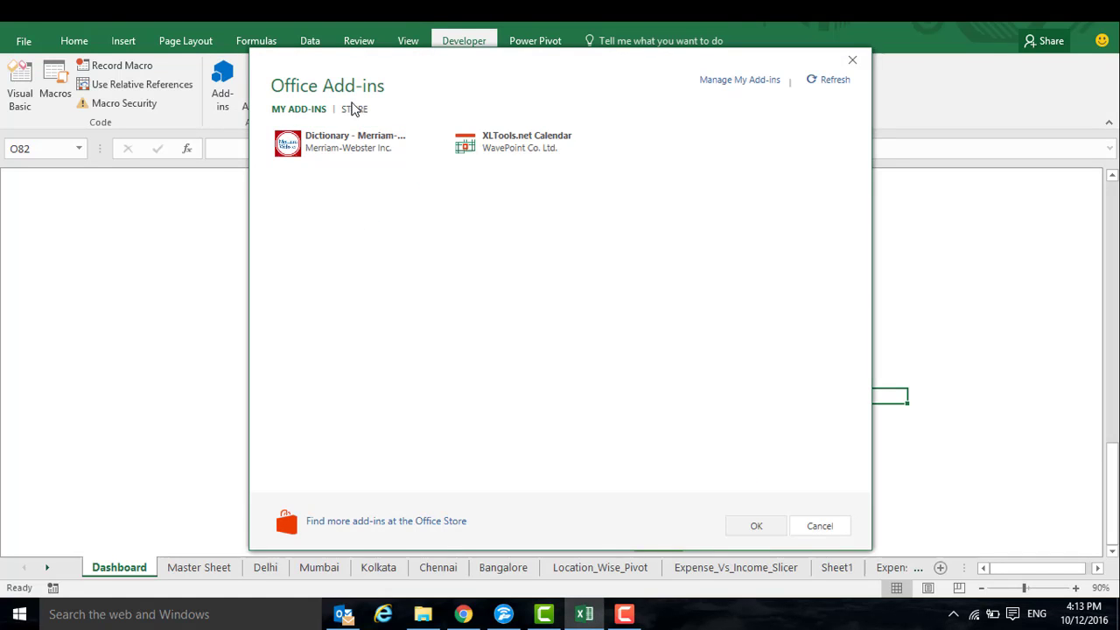
pyautogui.click(352, 111)
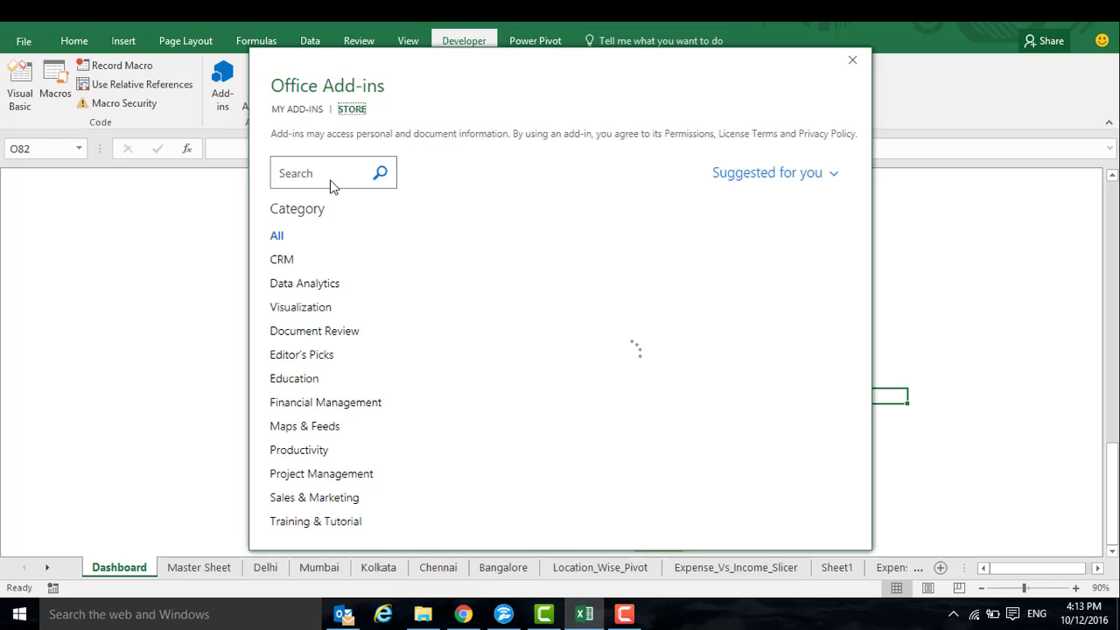
pyautogui.click(332, 180)
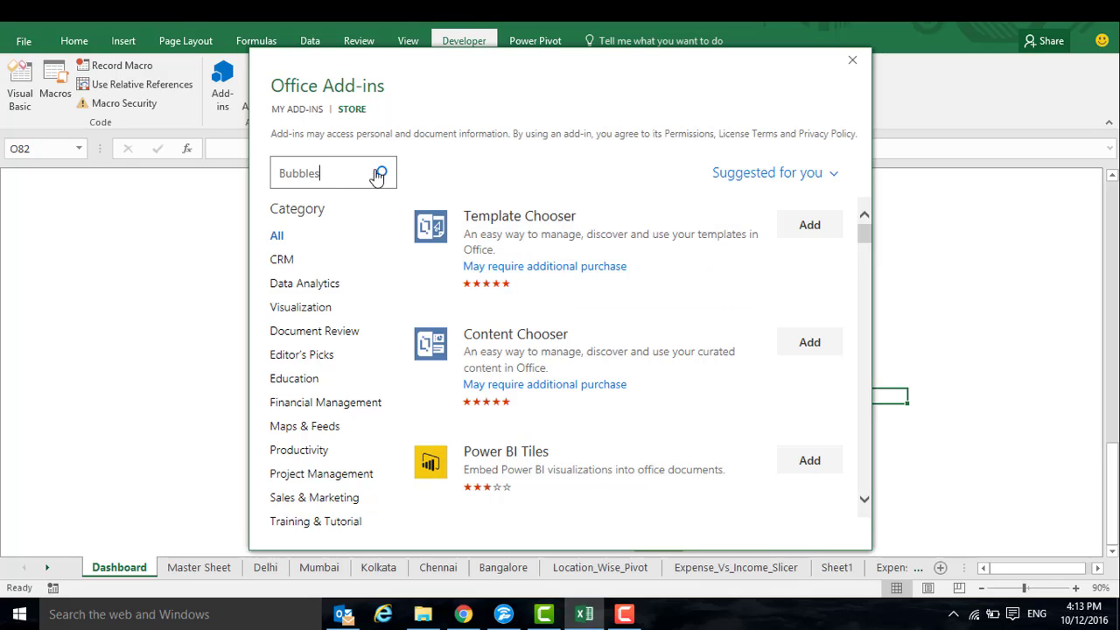
pyautogui.click(379, 174)
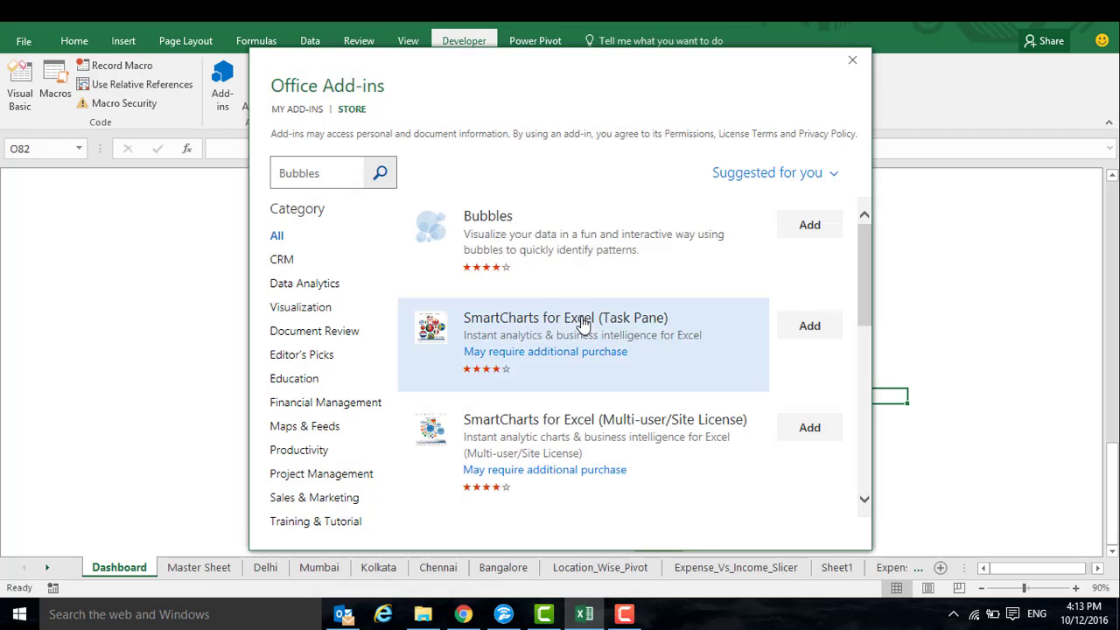
pyautogui.click(810, 226)
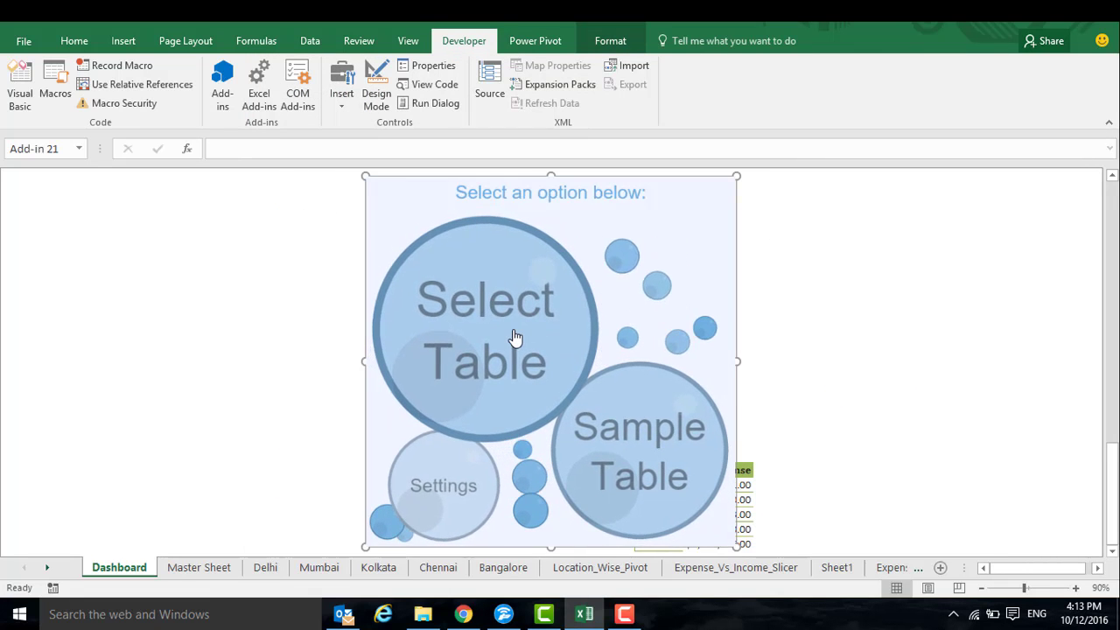
# Step: Set the Bubbles add-in's data table to the city Total Expense range L87:M92 on the Dashboard sheet
pyautogui.click(513, 329)
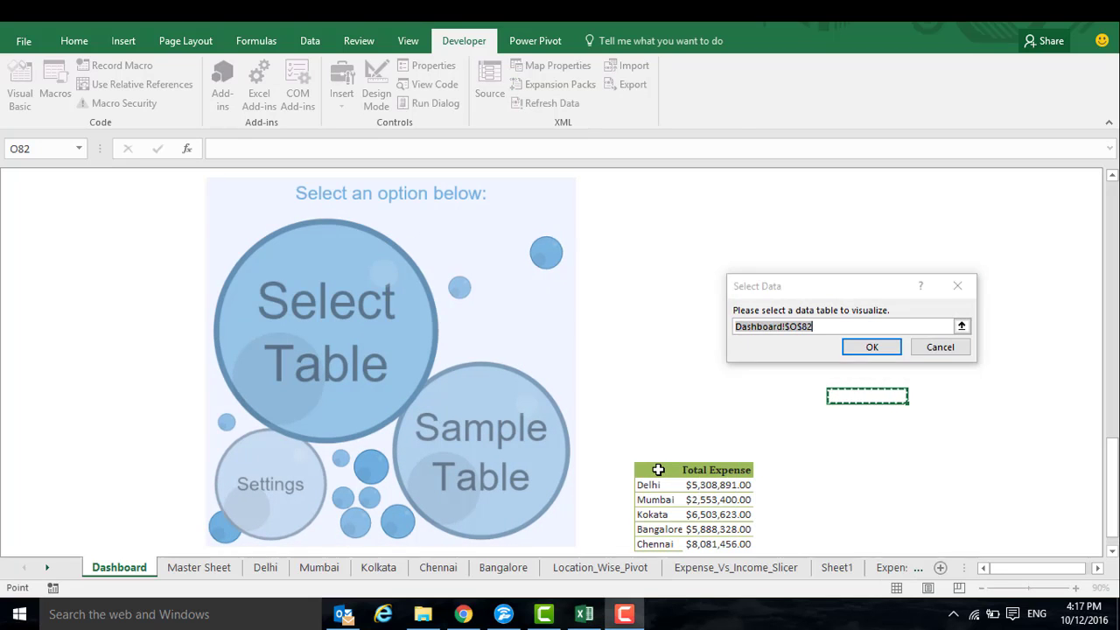
pyautogui.moveTo(655, 470); pyautogui.dragTo(706, 546)
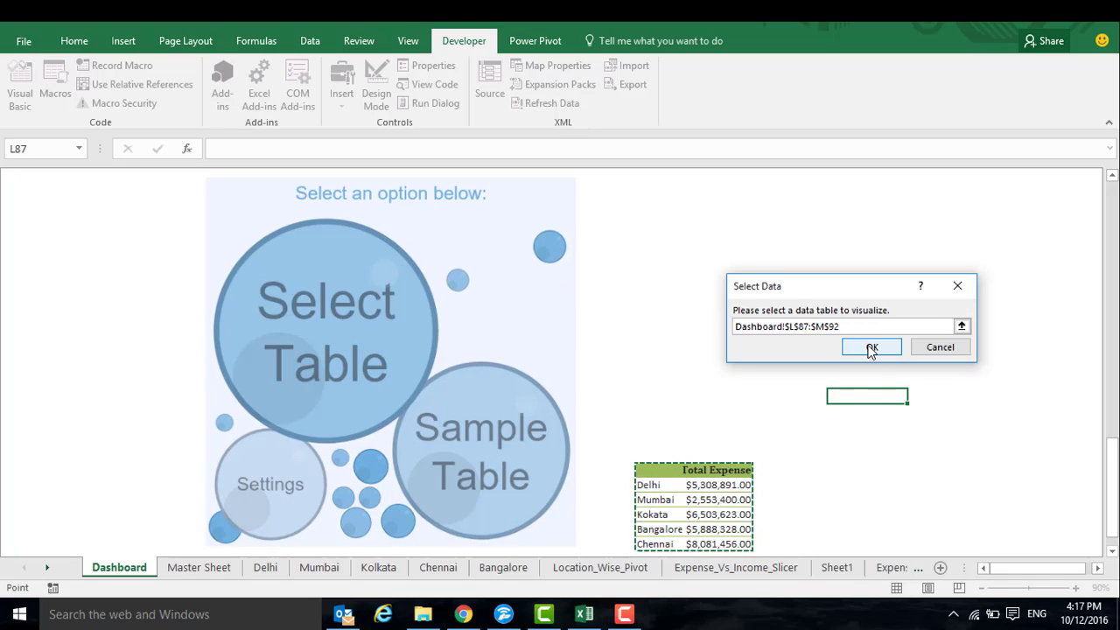
pyautogui.click(871, 345)
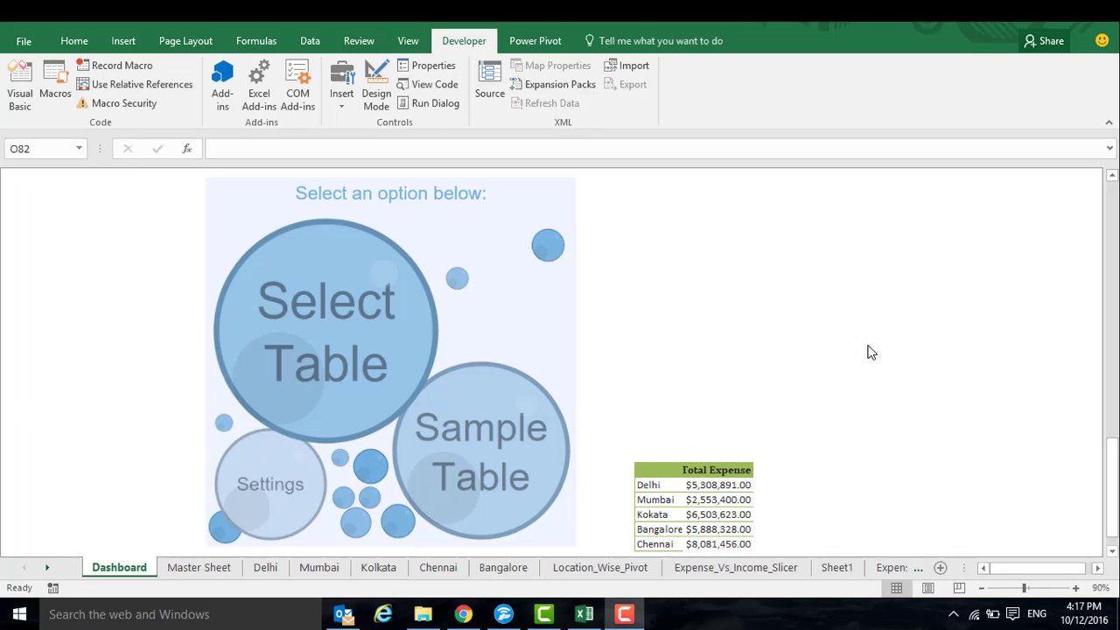